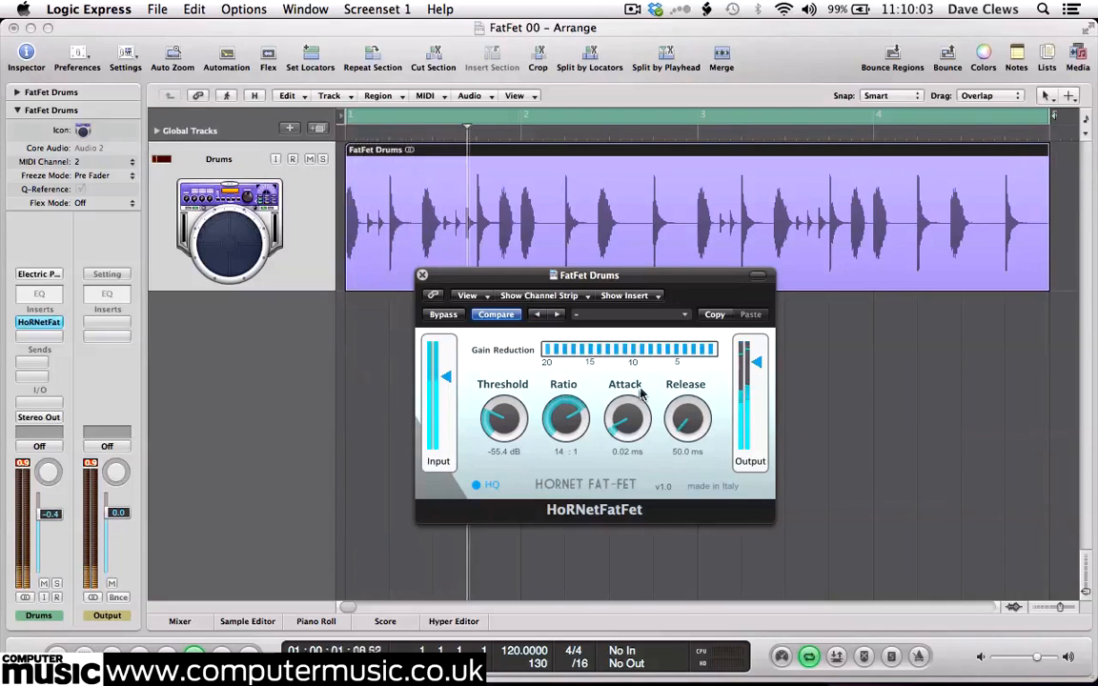
{"action": "left_click_drag", "start_coordinate": [567, 419], "coordinate": [572, 509]}
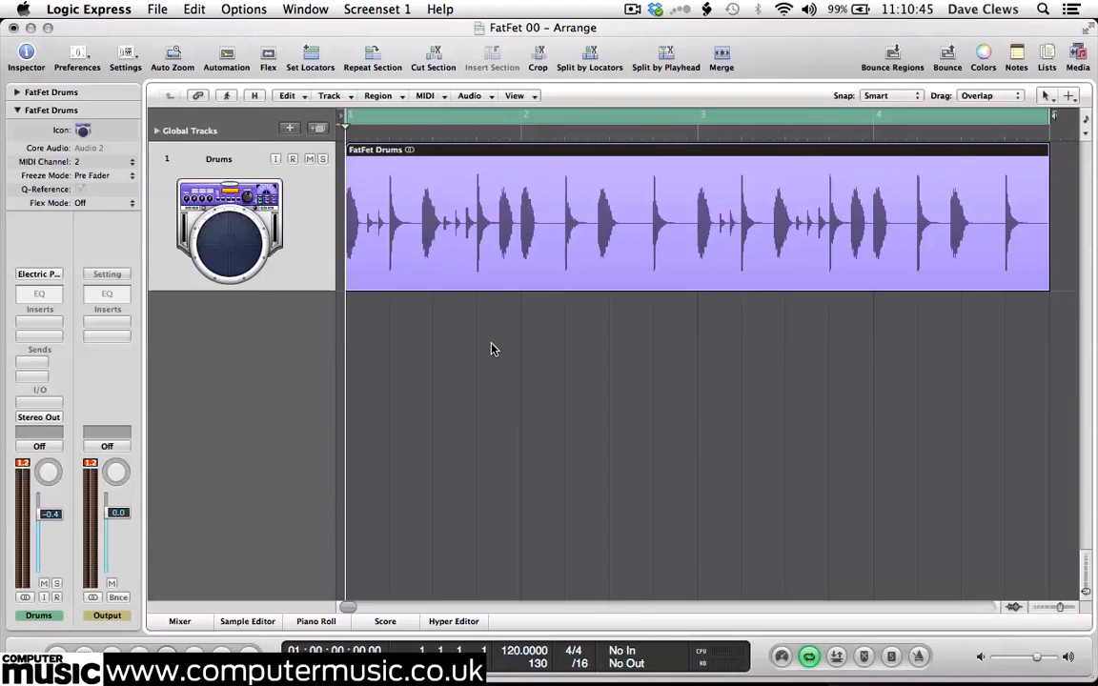
Step: Insert the HoRNetFatFet Audio Unit plug-in on the Drums channel and move its window below the drum waveform
{"action": "left_click", "coordinate": [33, 328]}
{"action": "mouse_move", "coordinate": [67, 515]}
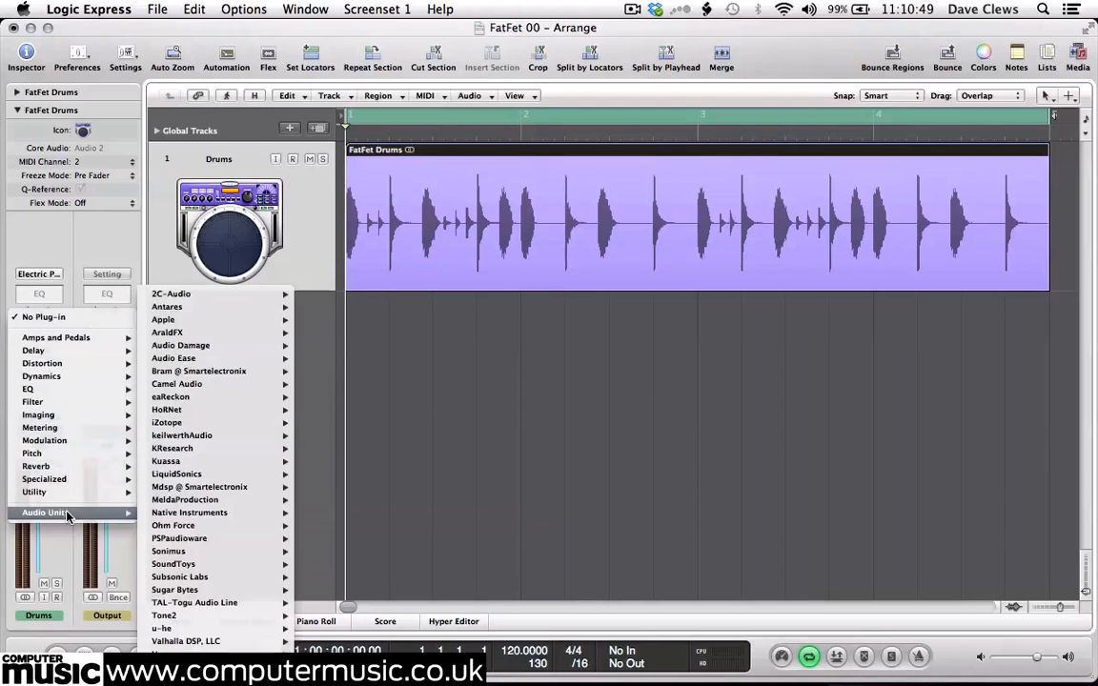
{"action": "mouse_move", "coordinate": [218, 419]}
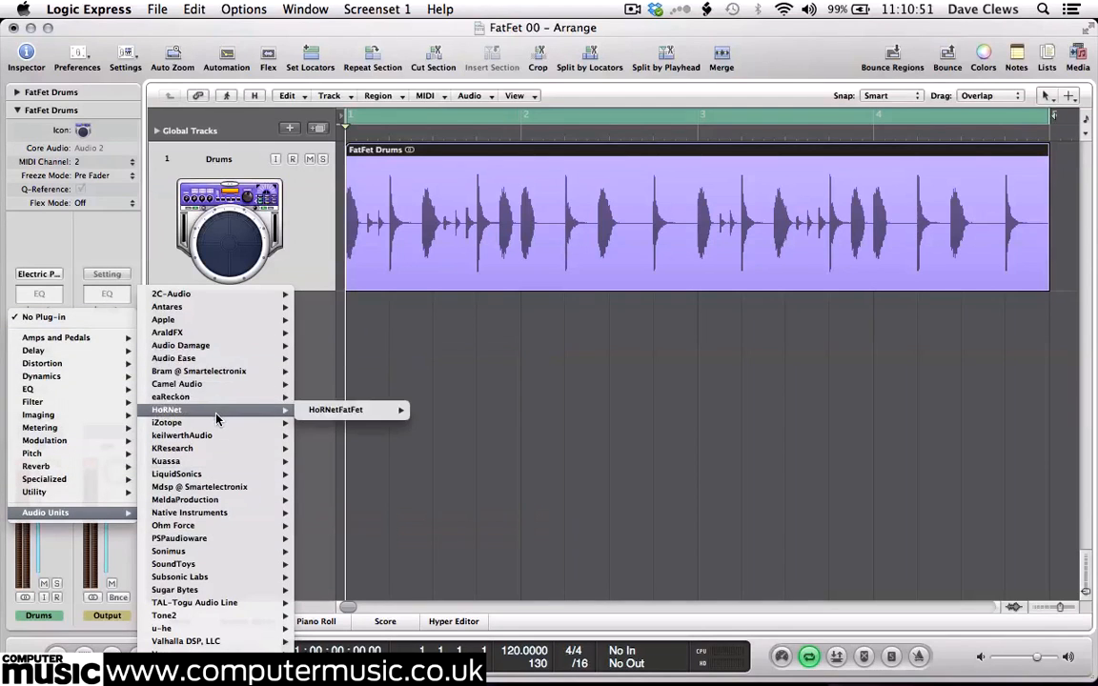
{"action": "left_click", "coordinate": [345, 410]}
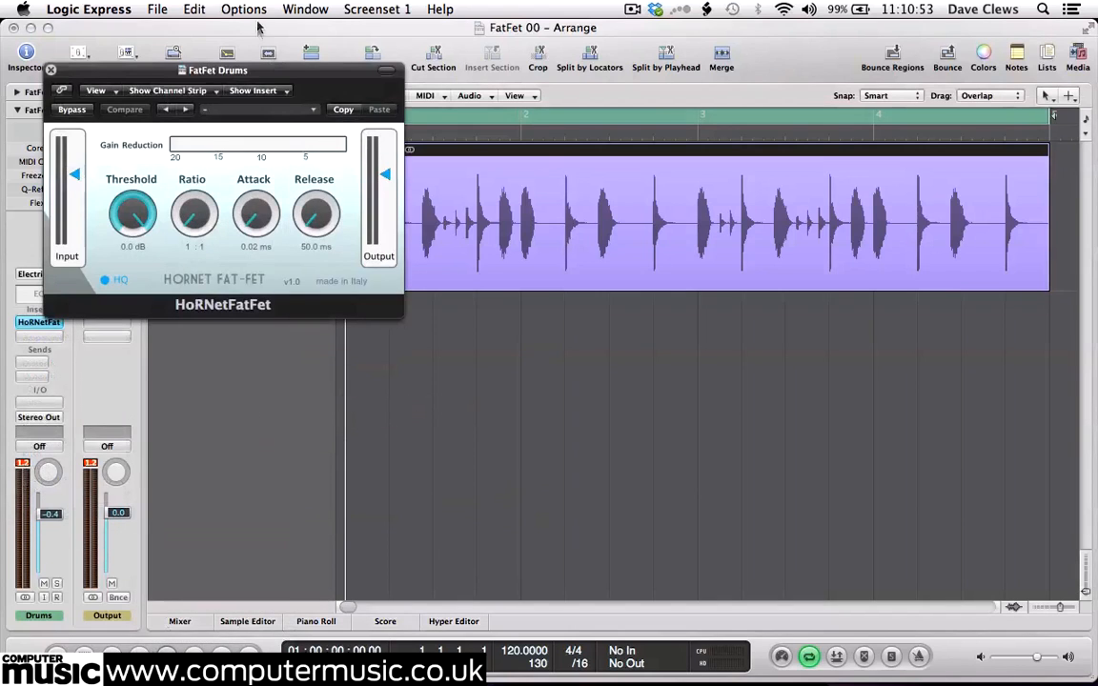
{"action": "left_click_drag", "start_coordinate": [279, 78], "coordinate": [610, 286]}
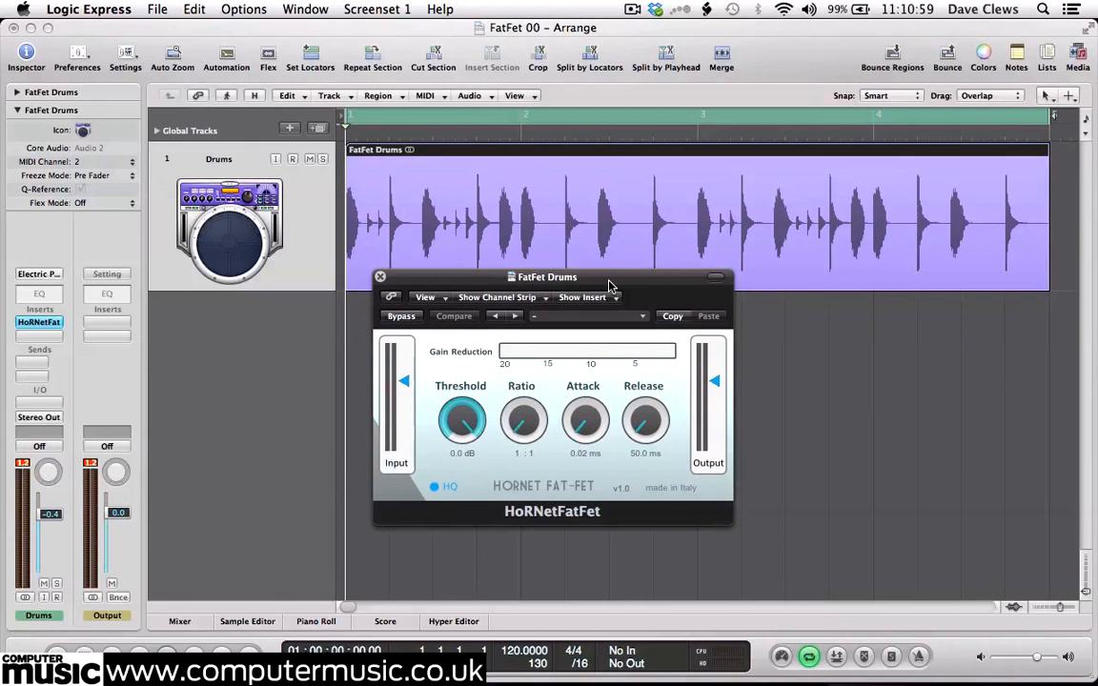
Step: While auditioning the drum loop, lower the plug-in's input level slightly and set its ratio to 8:1
{"action": "key", "text": "space"}
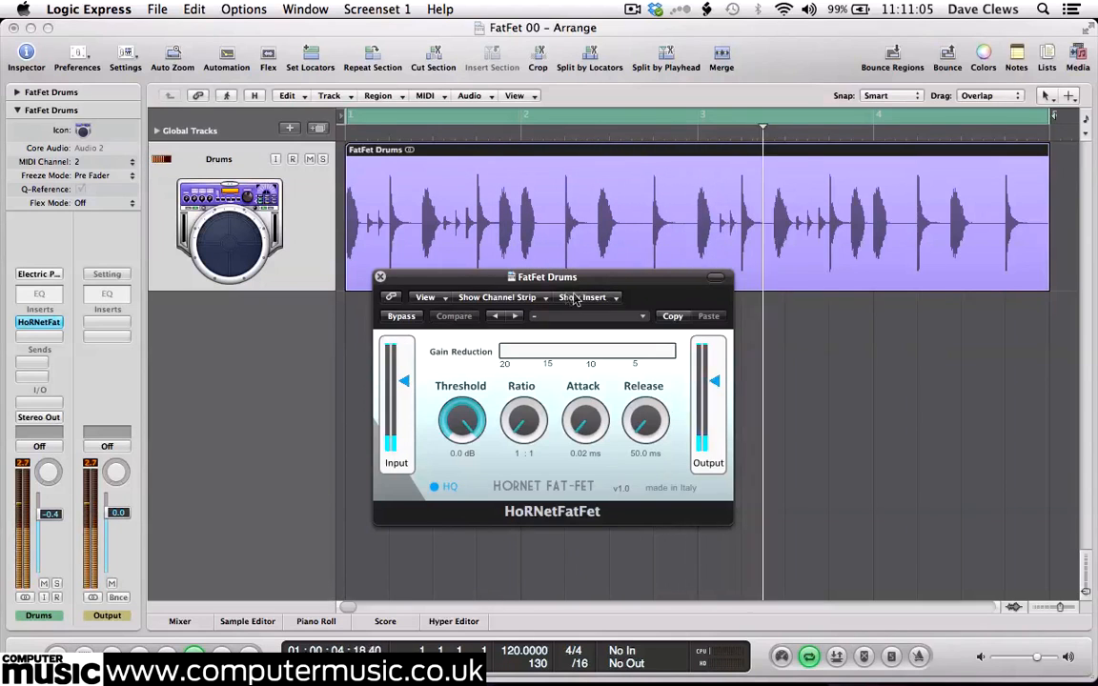
{"action": "left_click_drag", "start_coordinate": [407, 382], "coordinate": [407, 393]}
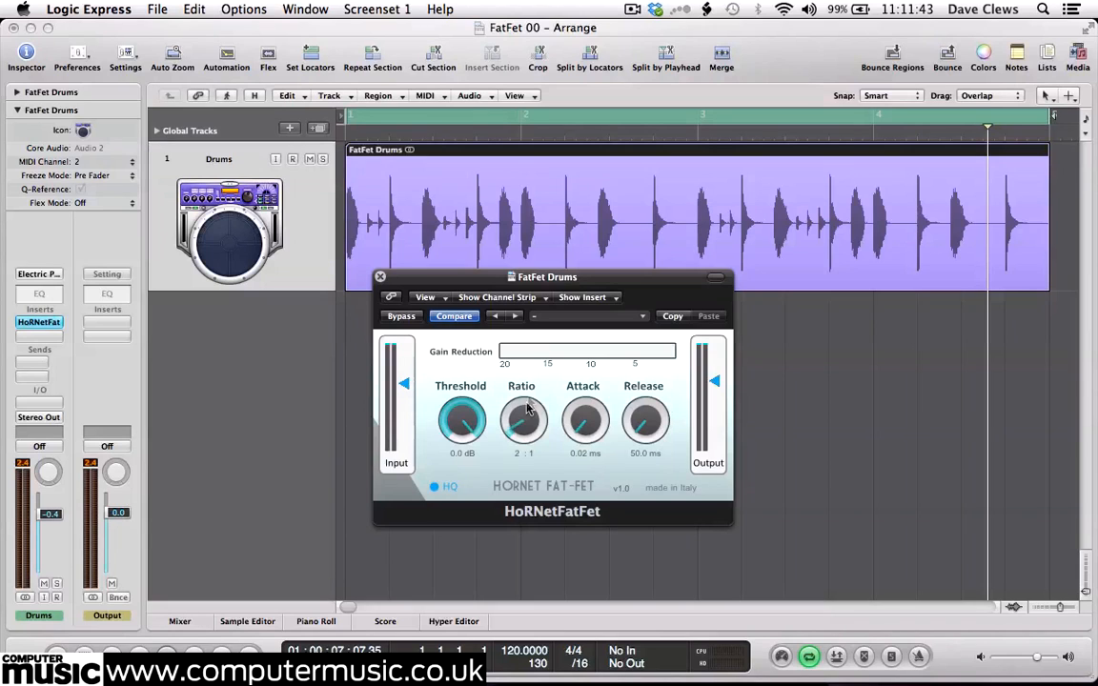
{"action": "key", "text": "space"}
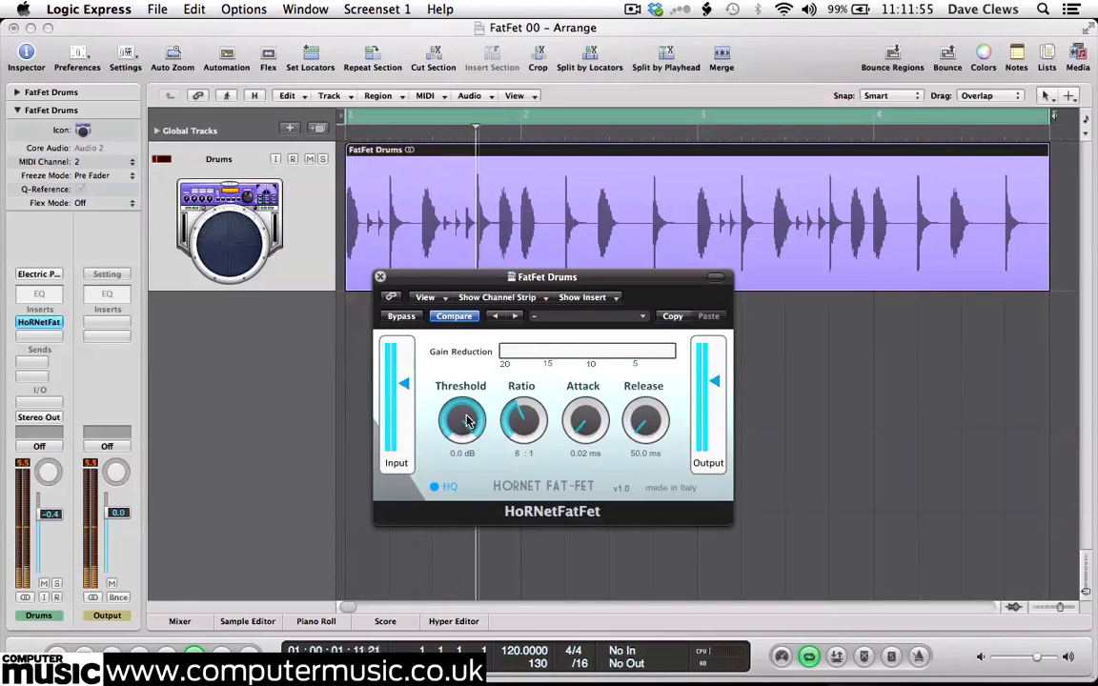
Step: Set the drum compressor's threshold to -42.5 dB and raise its output level to make up the gain
{"action": "left_click_drag", "start_coordinate": [465, 420], "coordinate": [469, 509]}
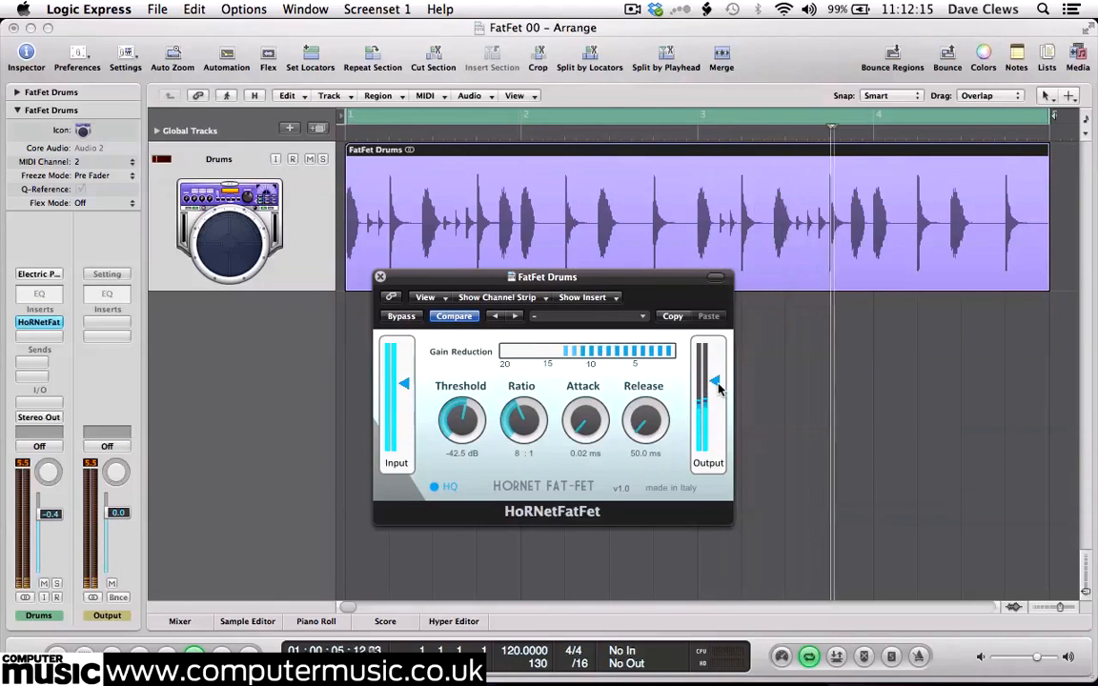
{"action": "left_click_drag", "start_coordinate": [717, 388], "coordinate": [718, 377]}
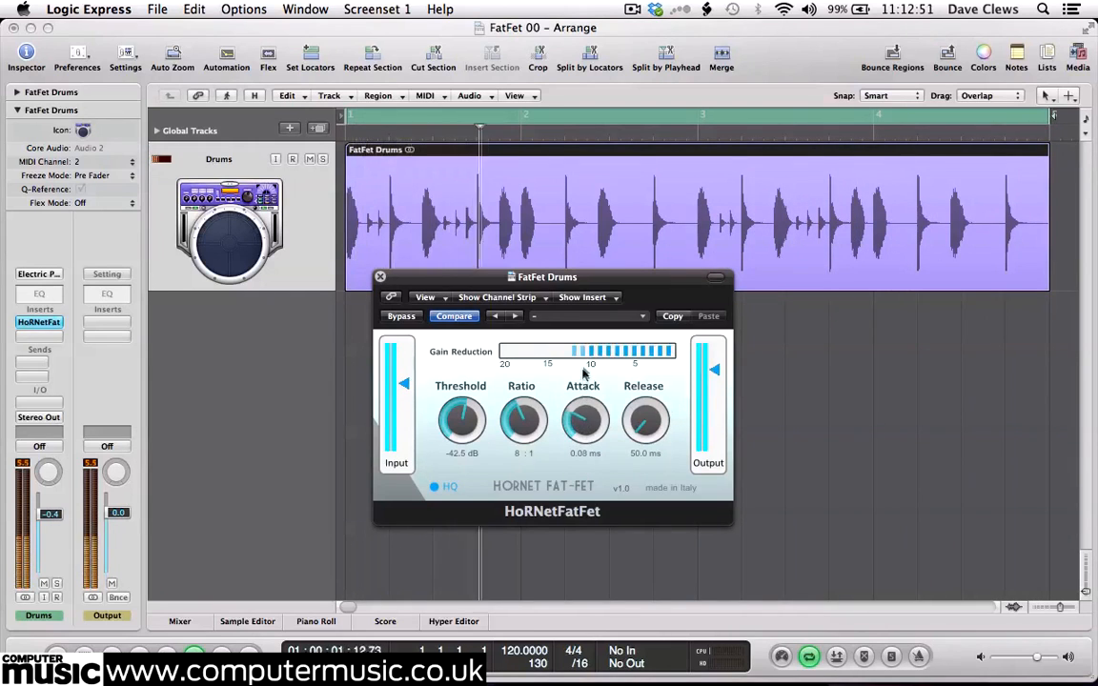
Step: Set the drum compressor's attack to 0.40 ms and its release to 593.6 ms
{"action": "left_click_drag", "start_coordinate": [586, 351], "coordinate": [585, 297]}
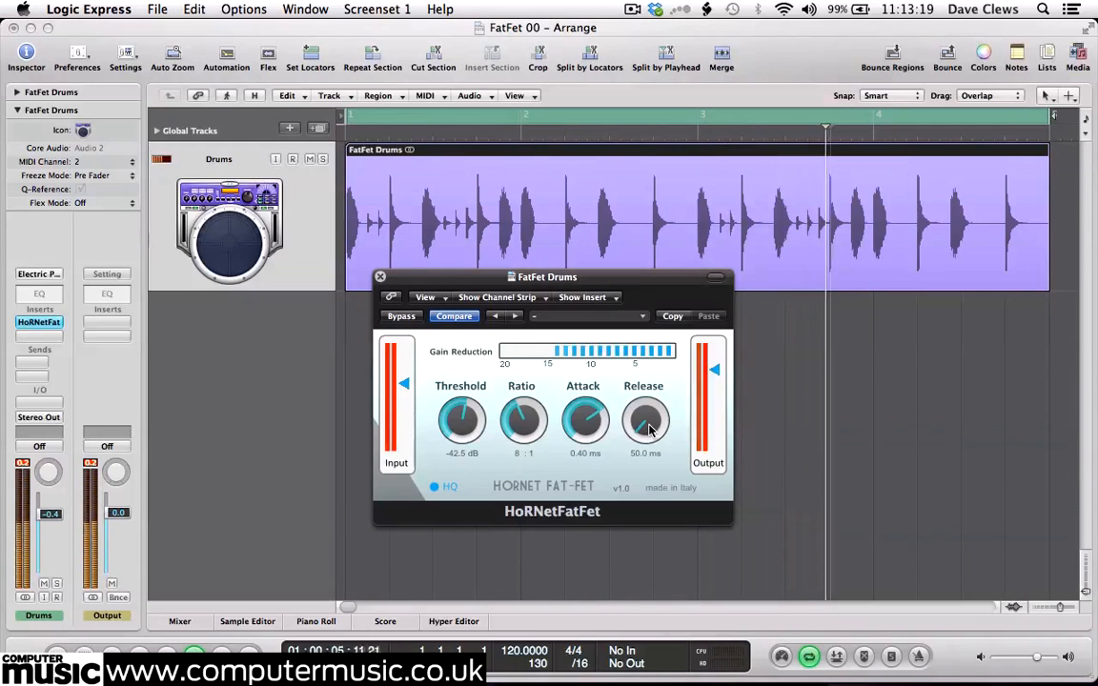
{"action": "left_click_drag", "start_coordinate": [648, 429], "coordinate": [649, 371]}
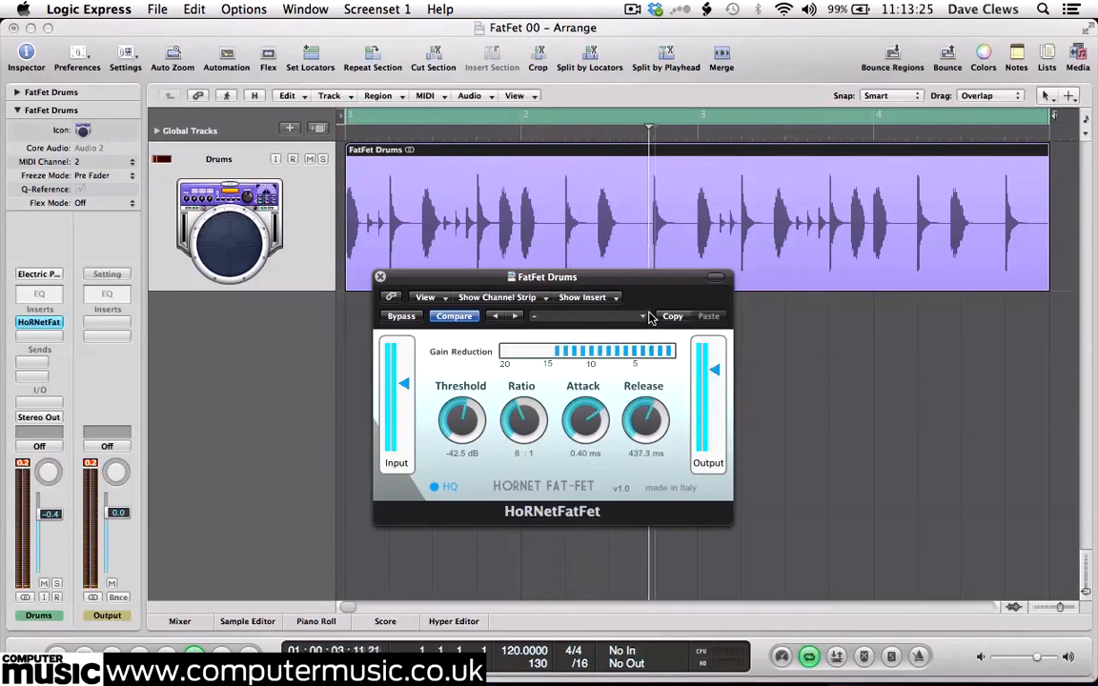
{"action": "left_click_drag", "start_coordinate": [653, 295], "coordinate": [654, 298]}
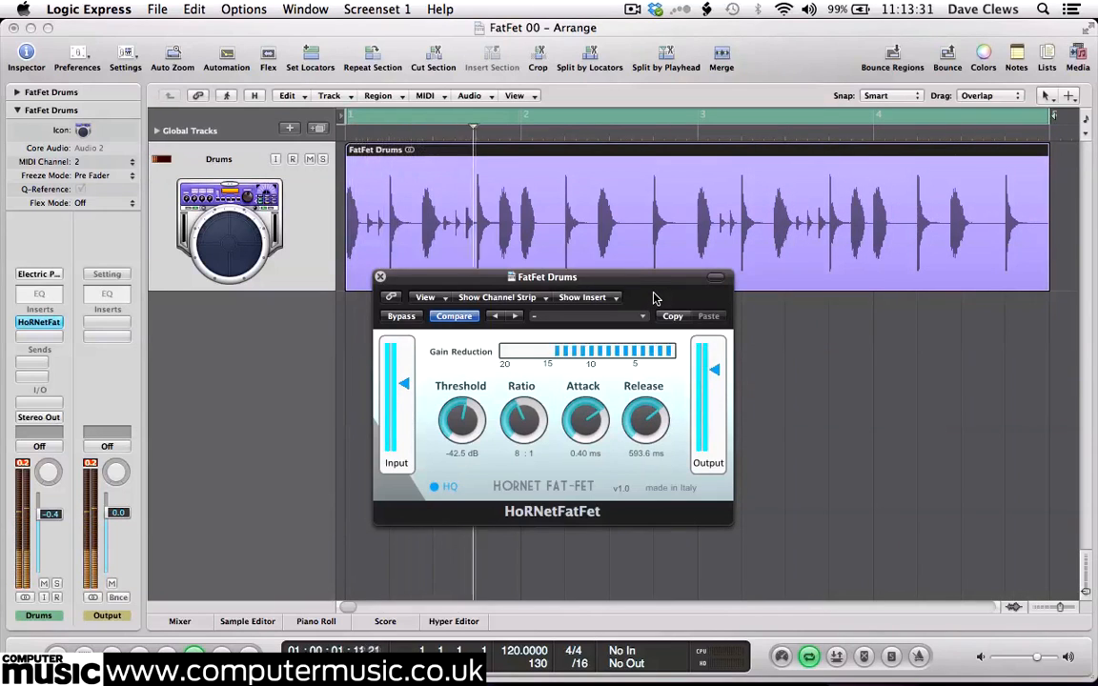
Step: Compare the drum loop with and without compression by bypassing and re-enabling the plug-in twice
{"action": "left_click", "coordinate": [409, 318]}
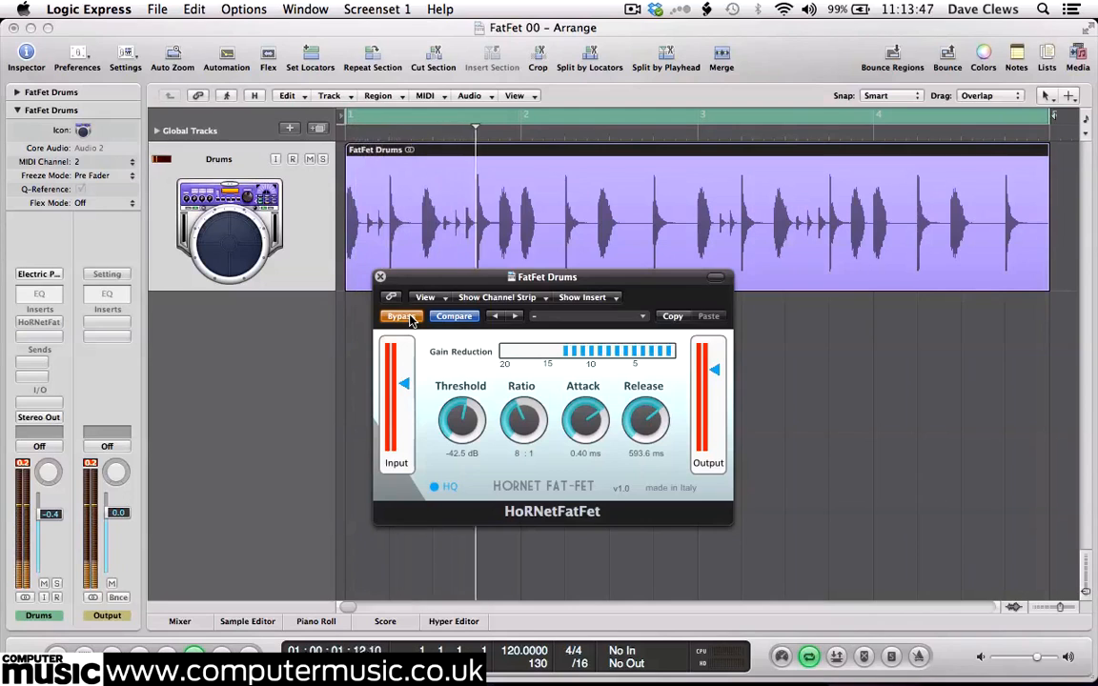
{"action": "left_click", "coordinate": [409, 318]}
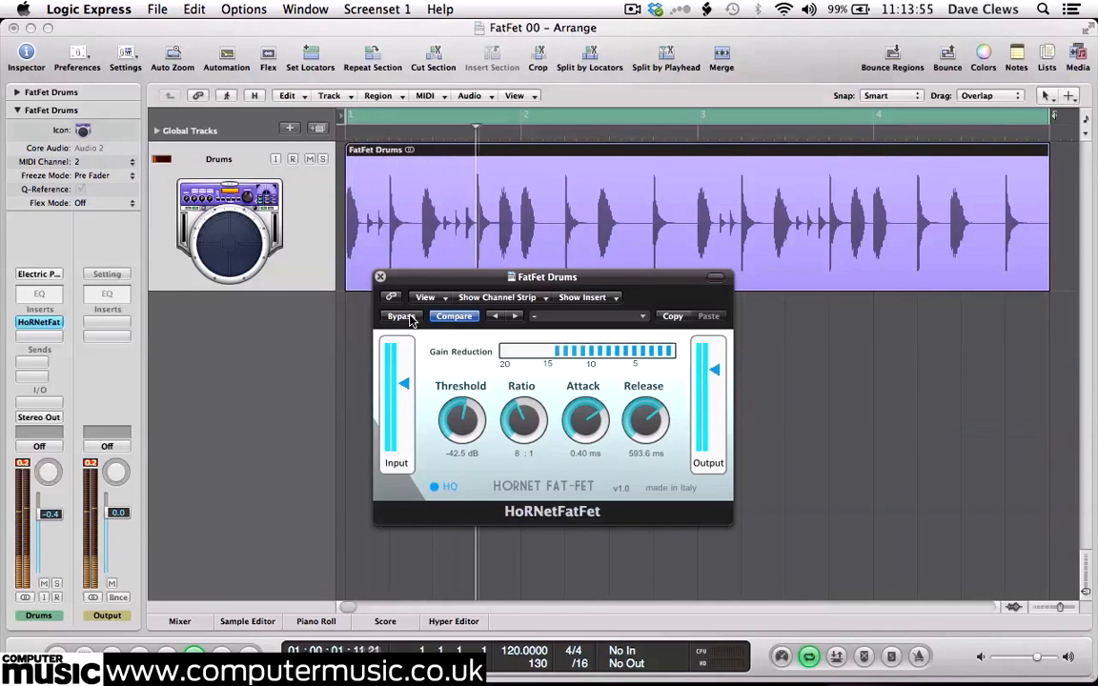
{"action": "left_click", "coordinate": [401, 317]}
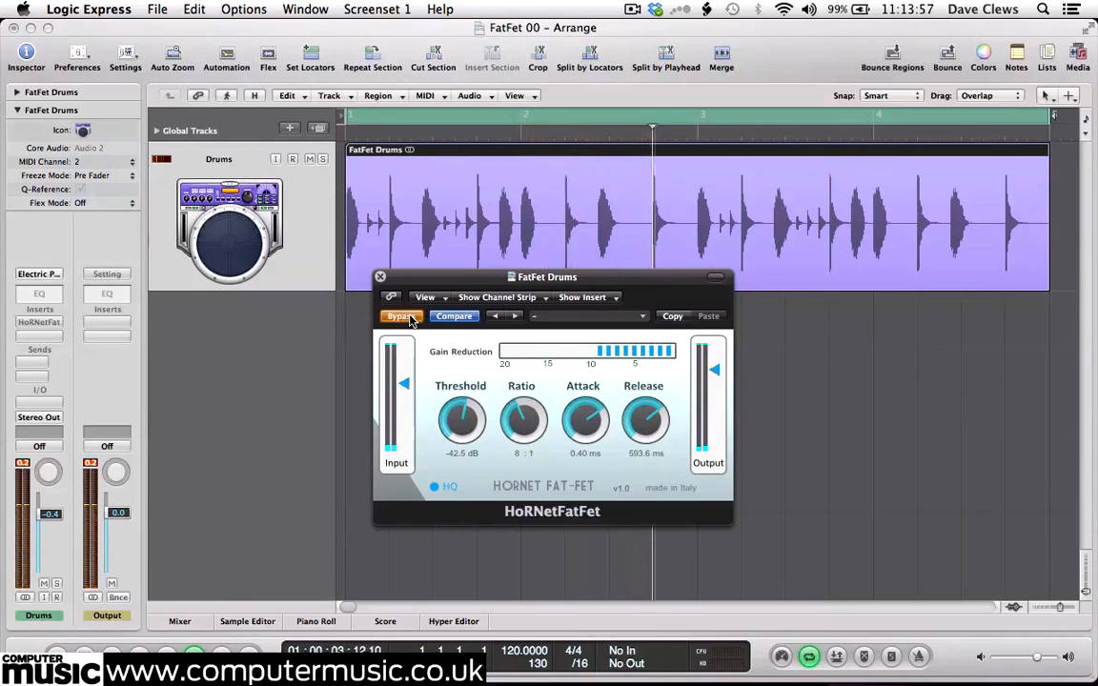
{"action": "left_click", "coordinate": [401, 317]}
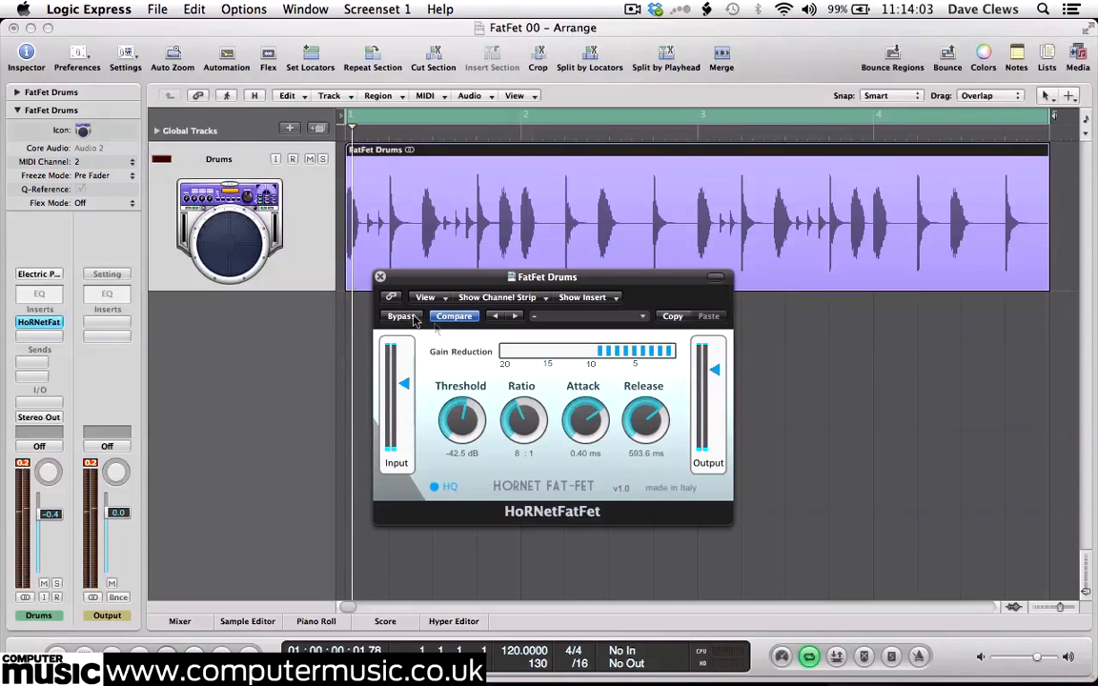
Step: Switch to the FatFet 03 (Vox) 00 project and open the Vocals channel's HoRNetFatFet plug-in, placing its window lower in the arrangement
{"action": "left_click", "coordinate": [305, 10]}
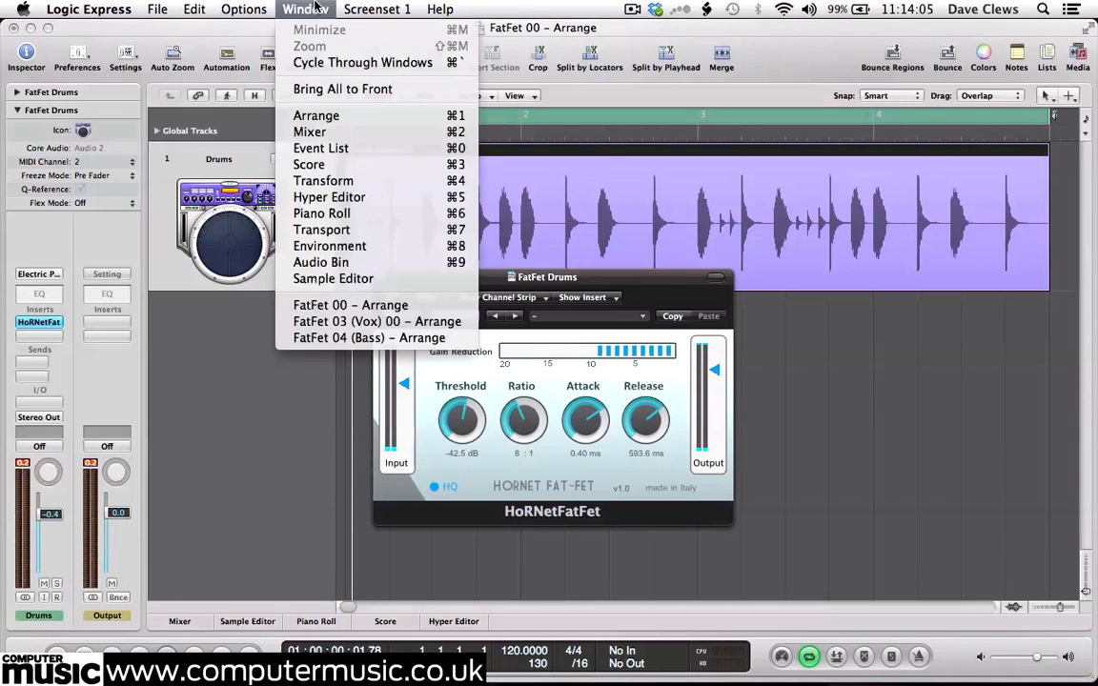
{"action": "left_click", "coordinate": [366, 323]}
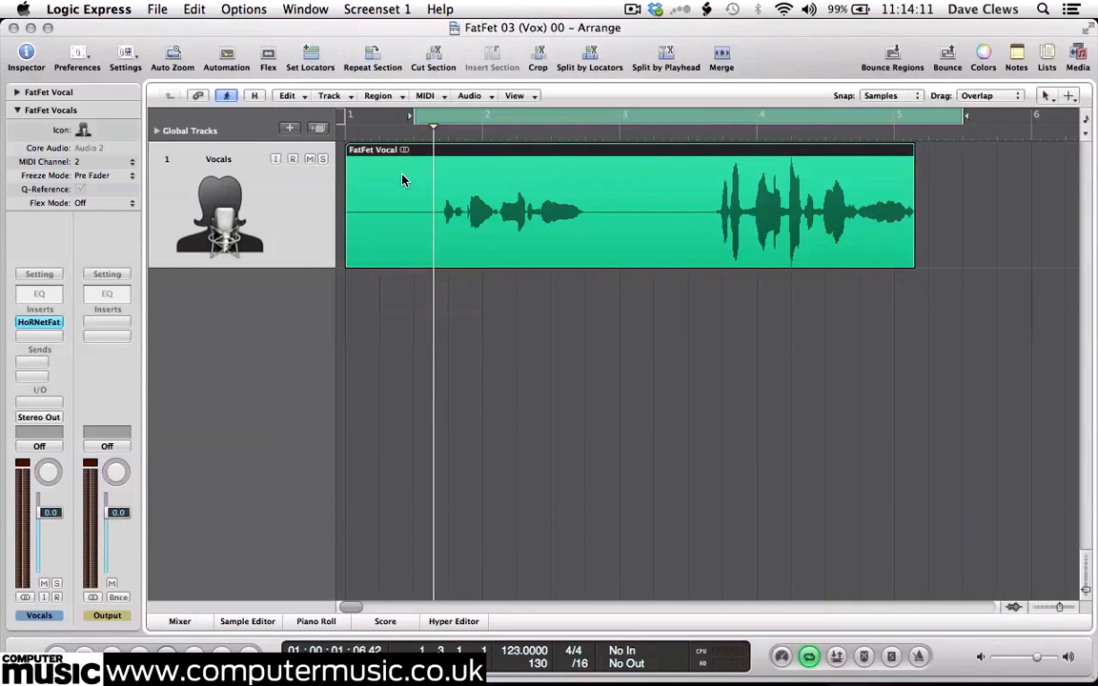
{"action": "left_click", "coordinate": [51, 324]}
{"action": "left_click_drag", "start_coordinate": [476, 283], "coordinate": [461, 257]}
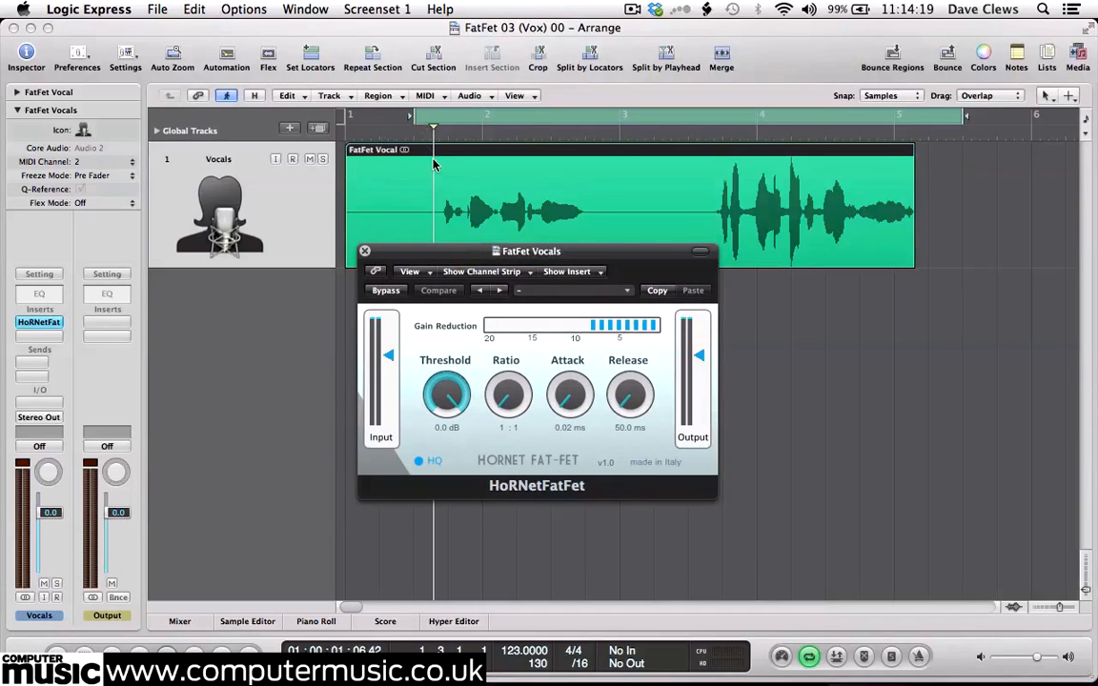
Step: Audition the vocal loop and trim the plug-in's input level down slightly to stop the input clipping
{"action": "key", "text": "space"}
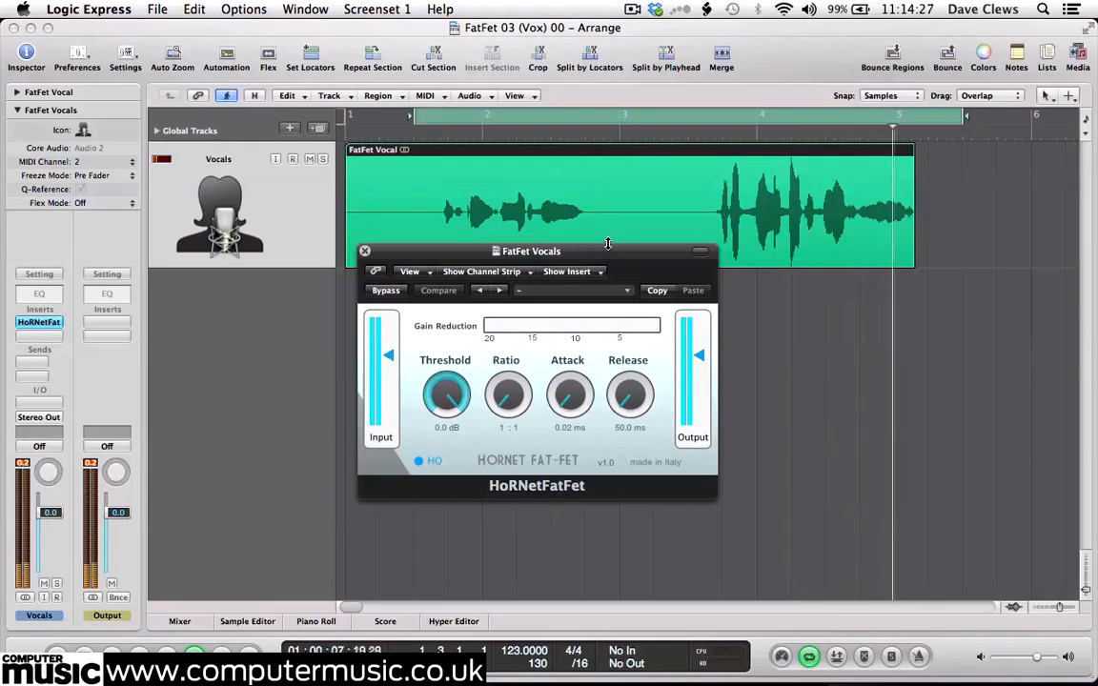
{"action": "key", "text": "space"}
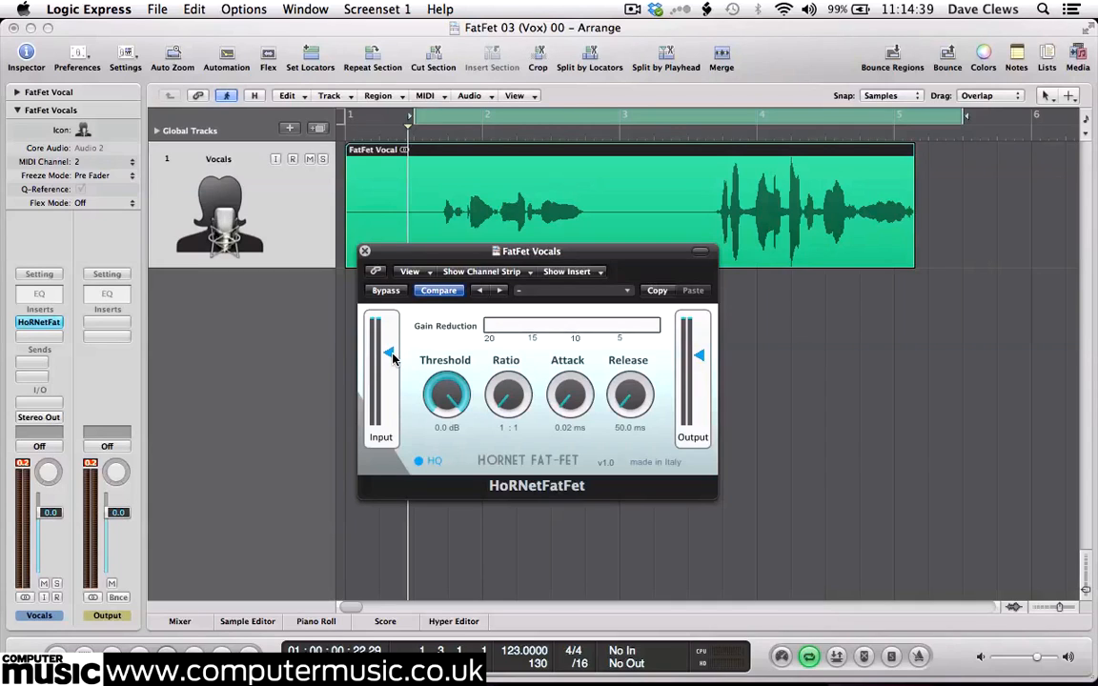
{"action": "key", "text": "space"}
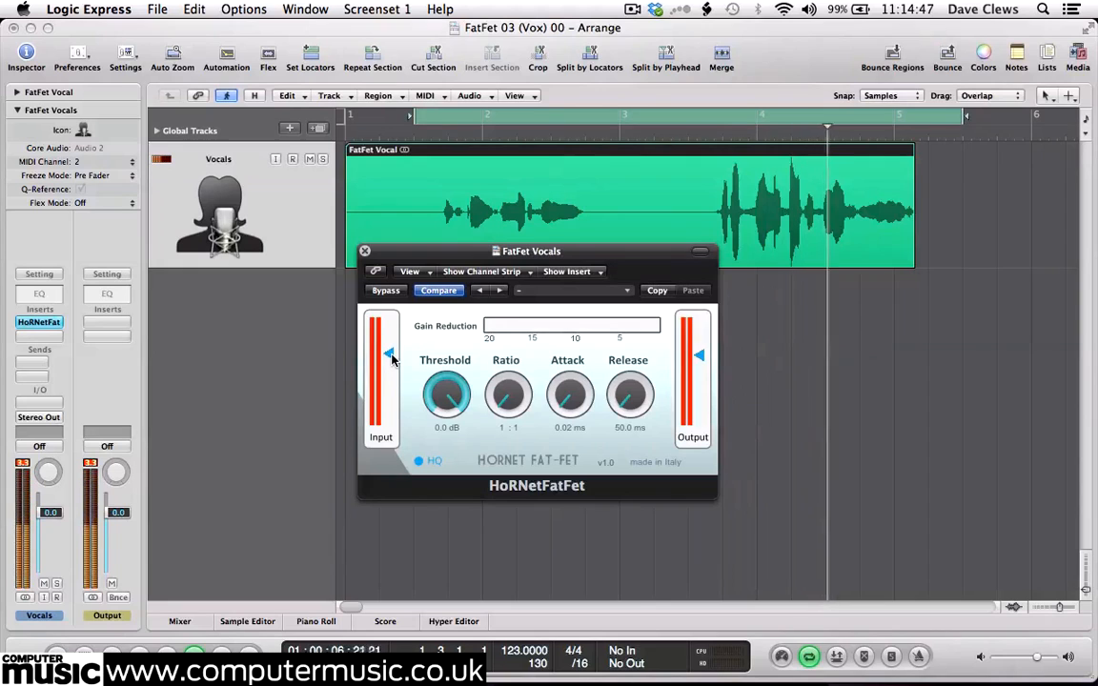
{"action": "key", "text": "space"}
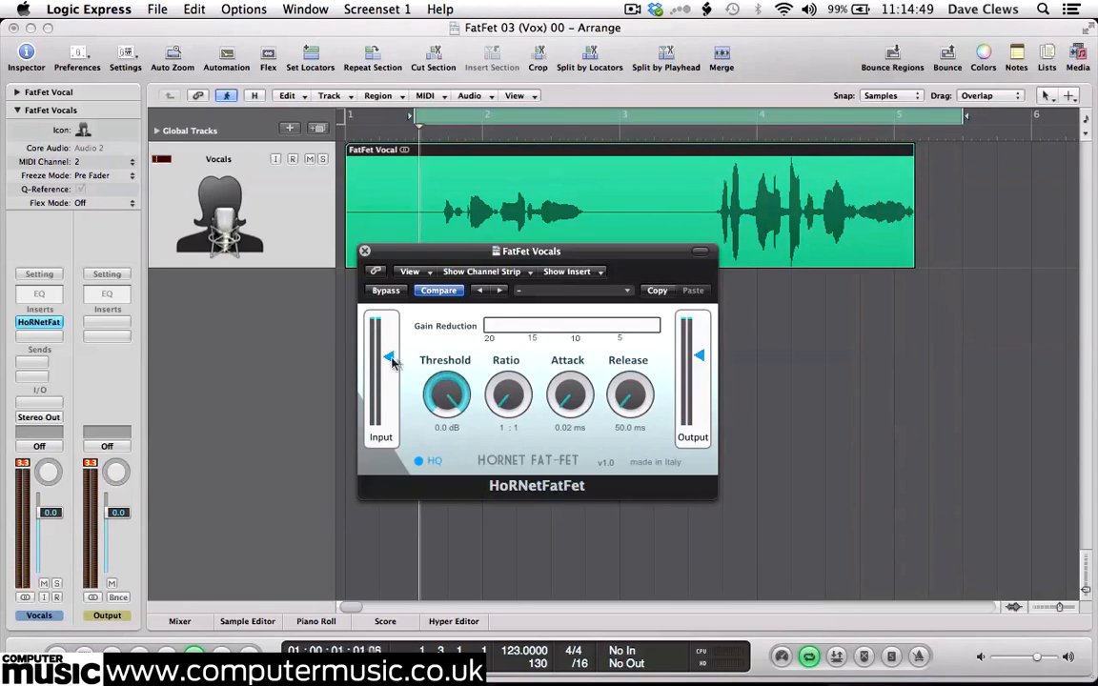
{"action": "key", "text": "space"}
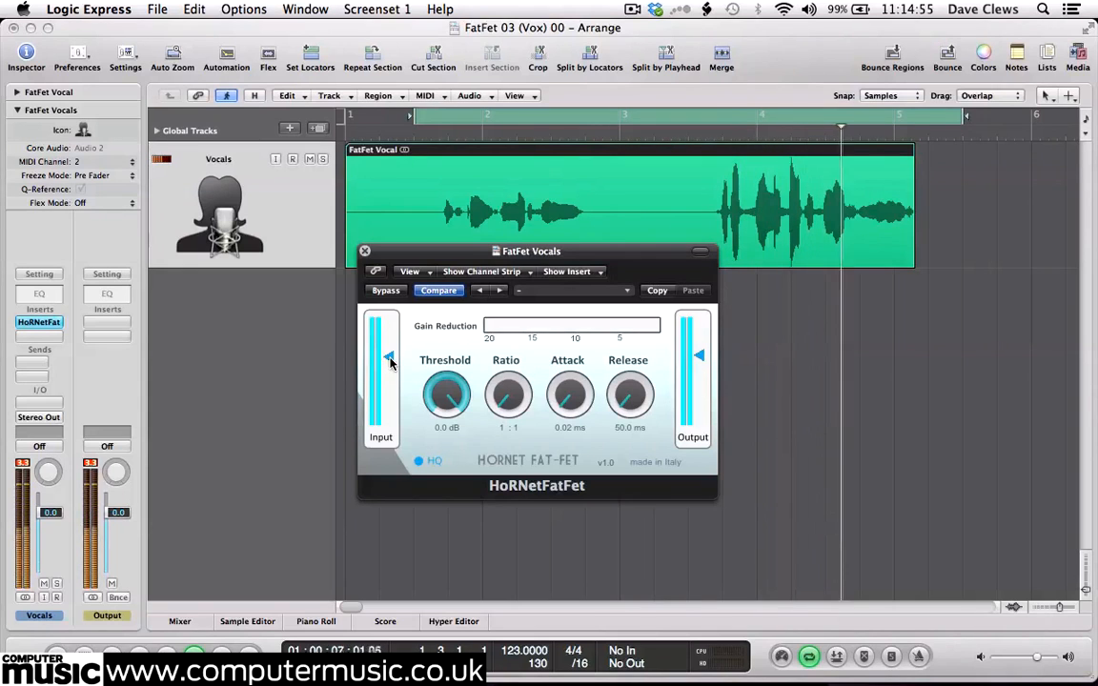
Step: Set the vocal compressor's ratio to 6:1 and its threshold to -24.2 dB while auditioning the loop
{"action": "key", "text": "space"}
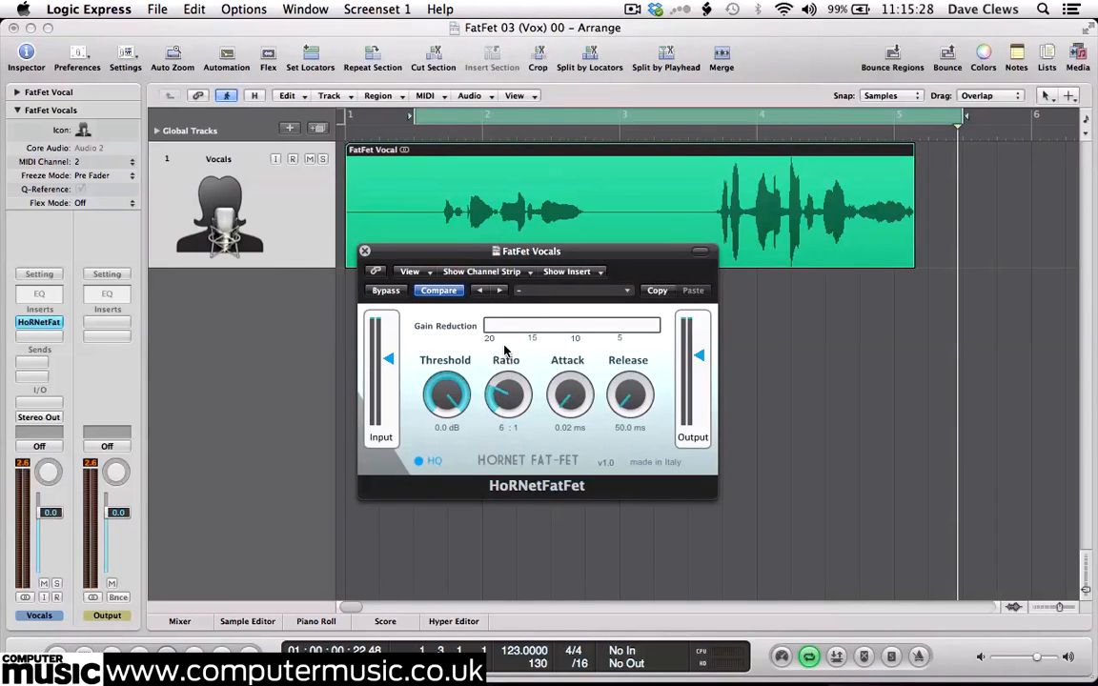
{"action": "key", "text": "space"}
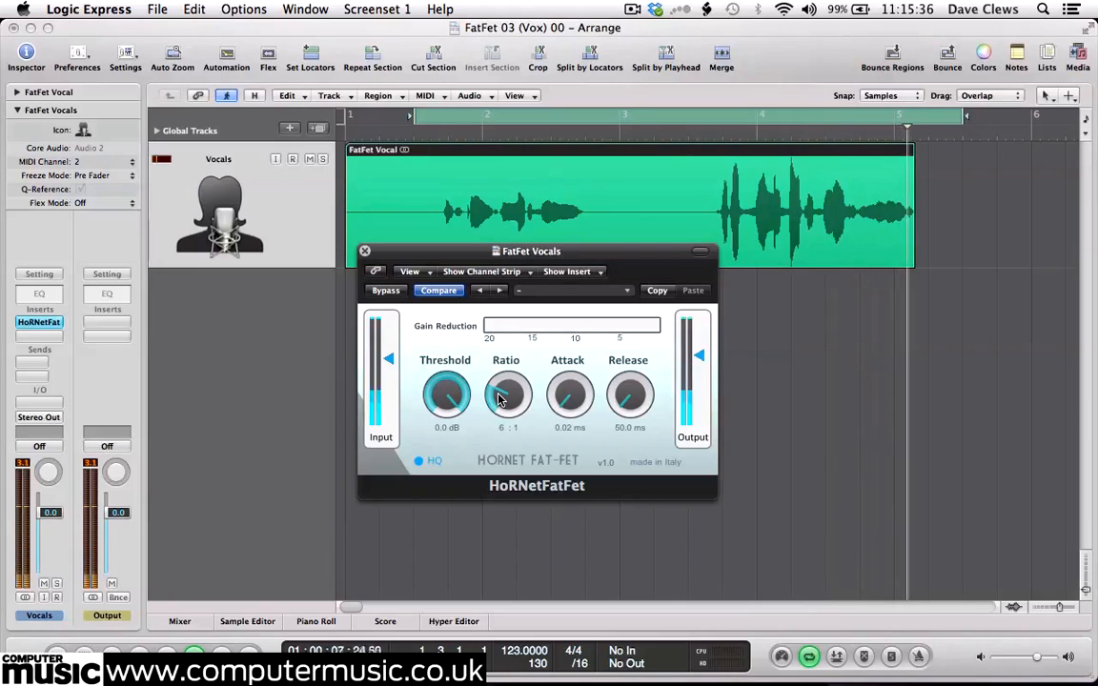
{"action": "key", "text": "space"}
{"action": "key", "text": "space"}
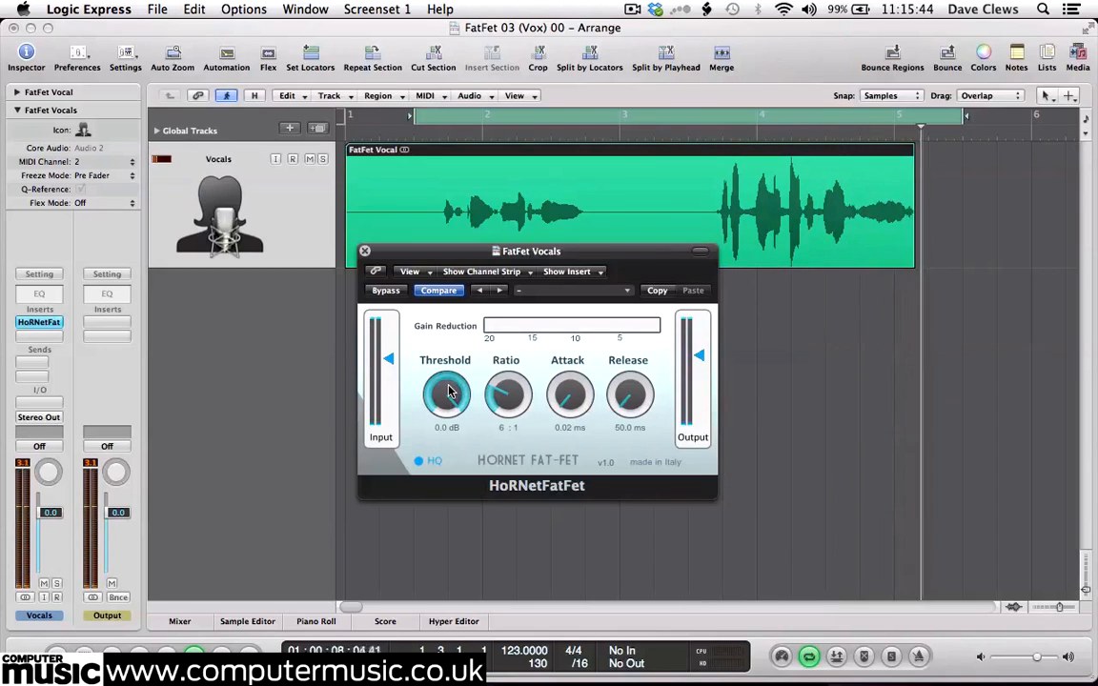
{"action": "left_click_drag", "start_coordinate": [453, 401], "coordinate": [441, 439]}
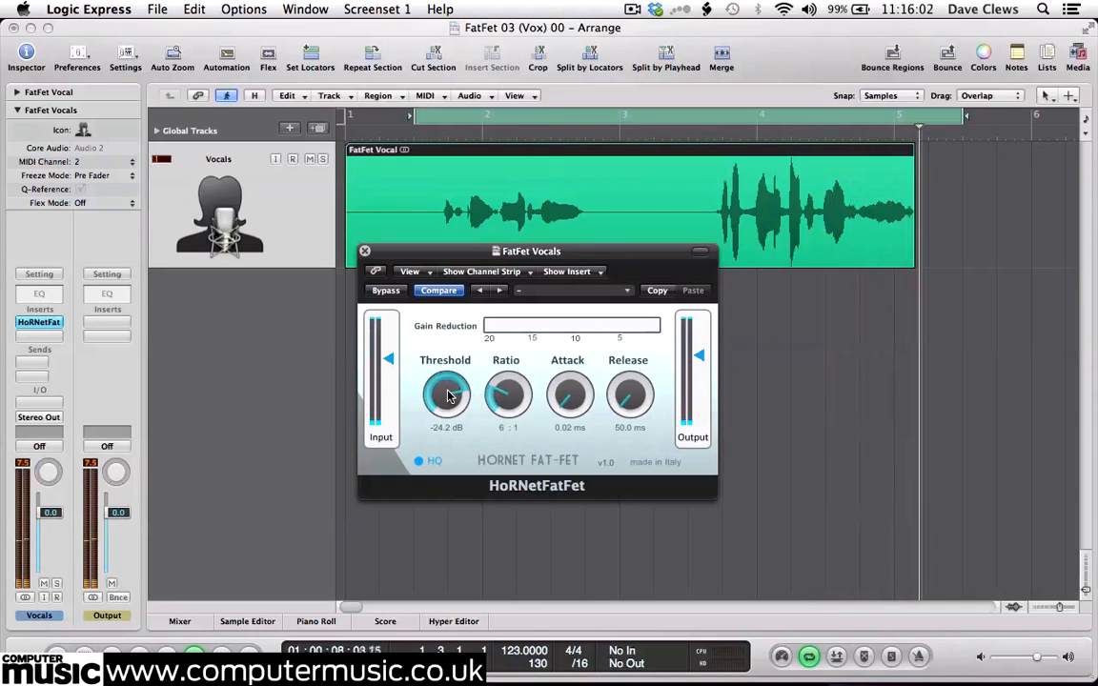
{"action": "key", "text": "space"}
{"action": "key", "text": "space"}
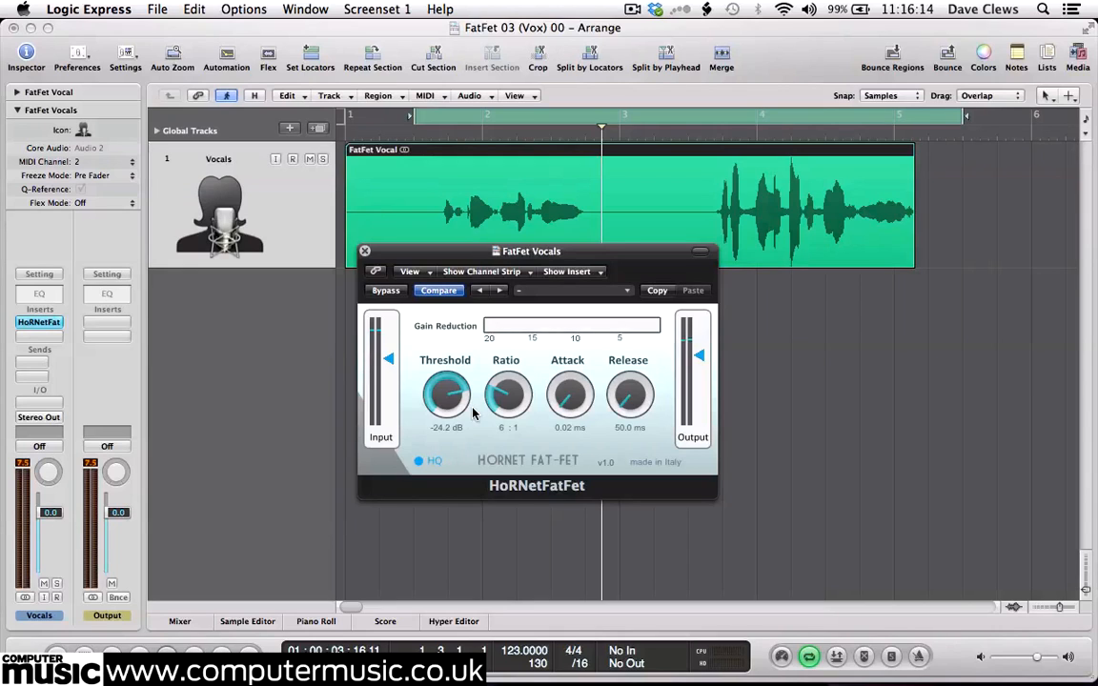
{"action": "key", "text": "space"}
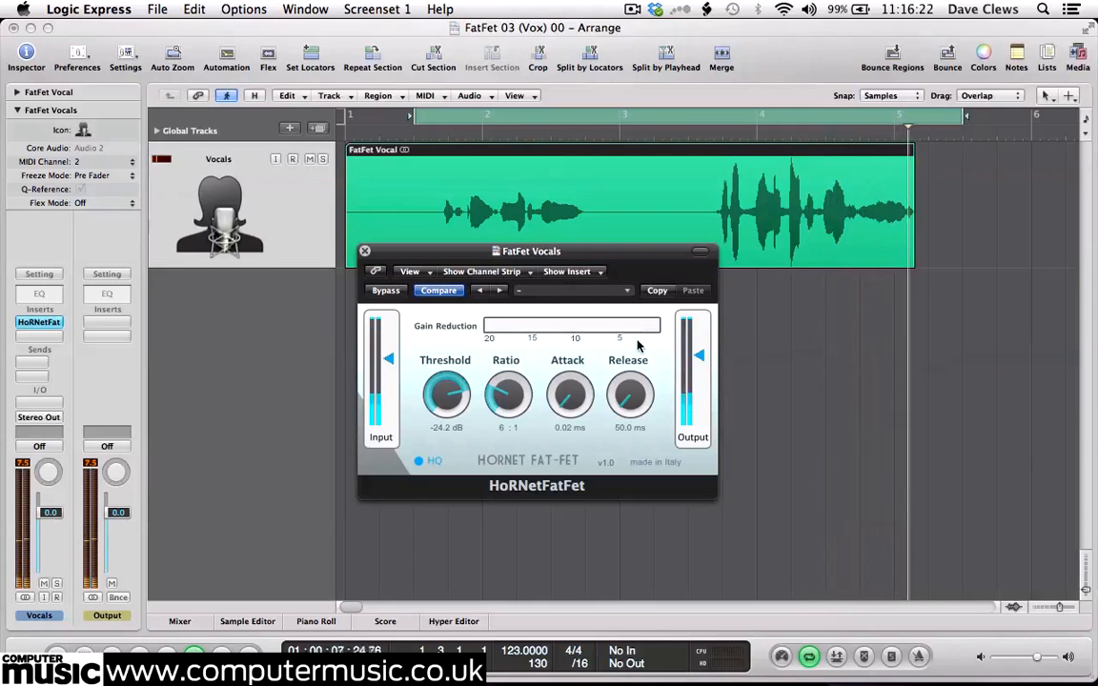
{"action": "key", "text": "space"}
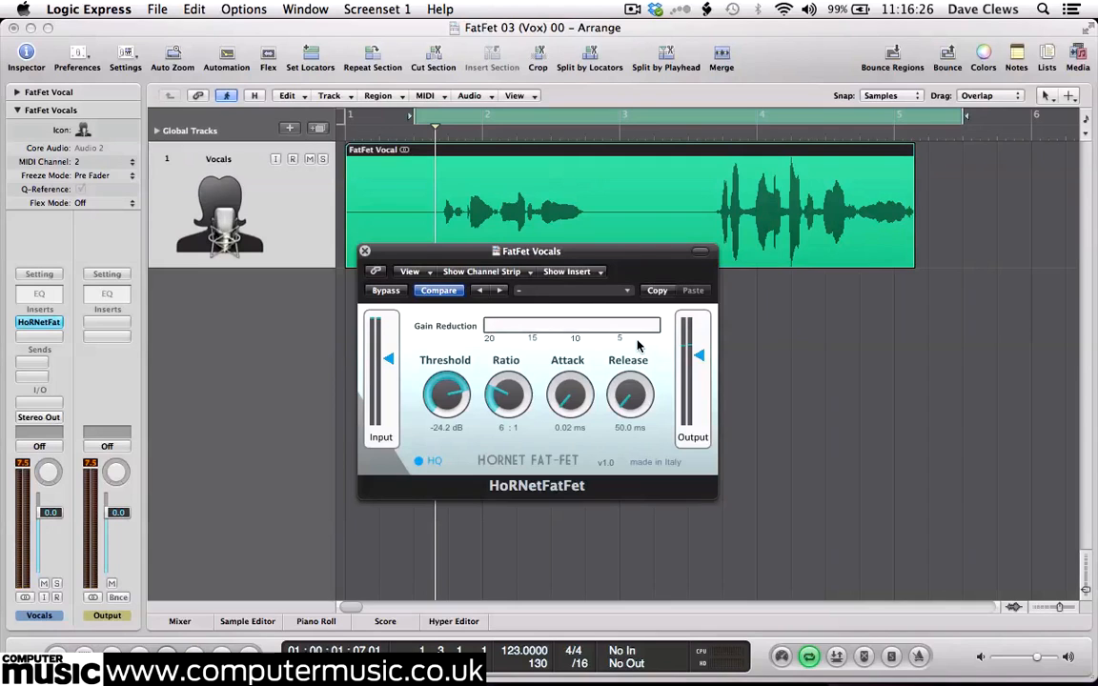
{"action": "key", "text": "space"}
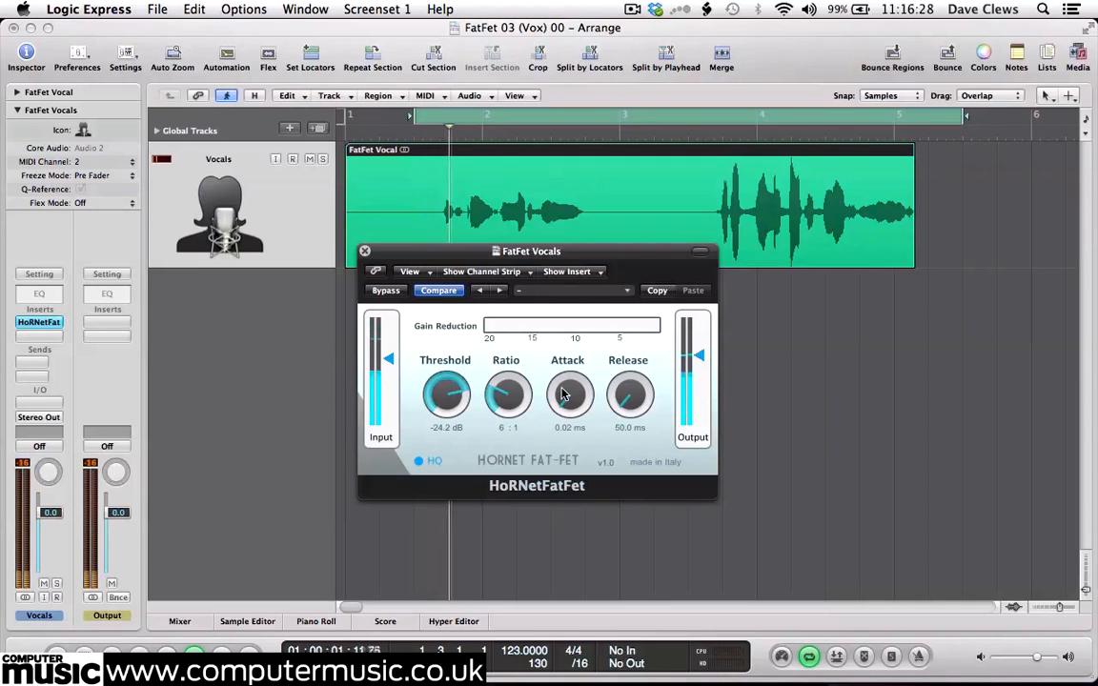
Step: Set the vocal compressor's ratio to 20:1 and its release to 712.4 ms
{"action": "left_click_drag", "start_coordinate": [507, 391], "coordinate": [513, 253]}
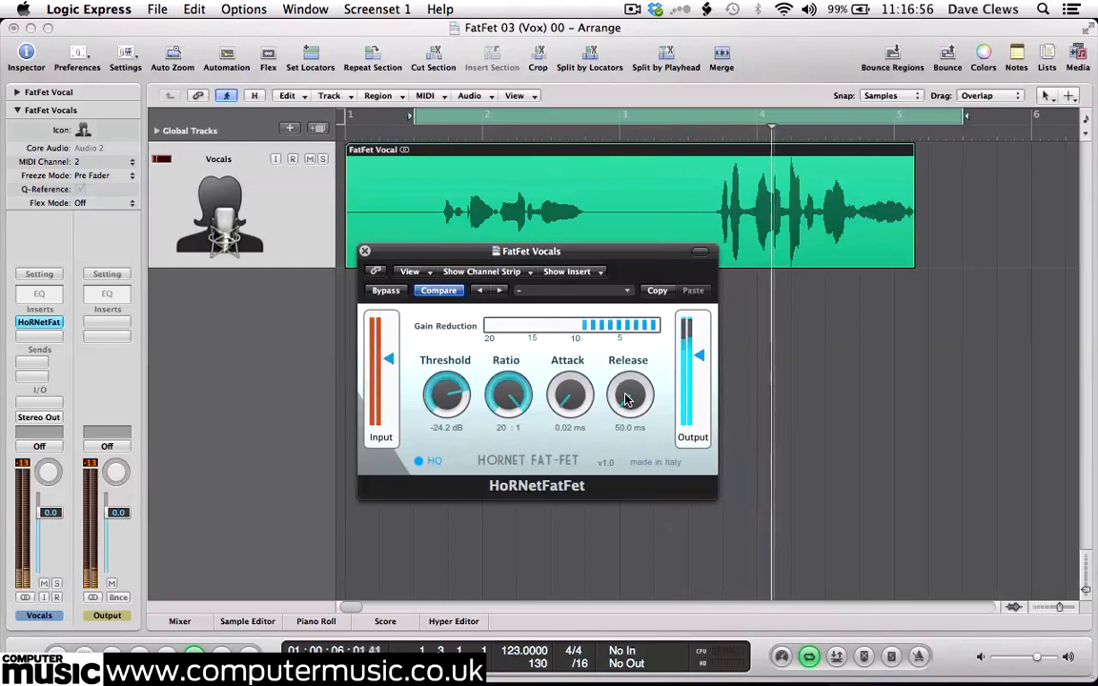
{"action": "left_click_drag", "start_coordinate": [634, 398], "coordinate": [646, 252]}
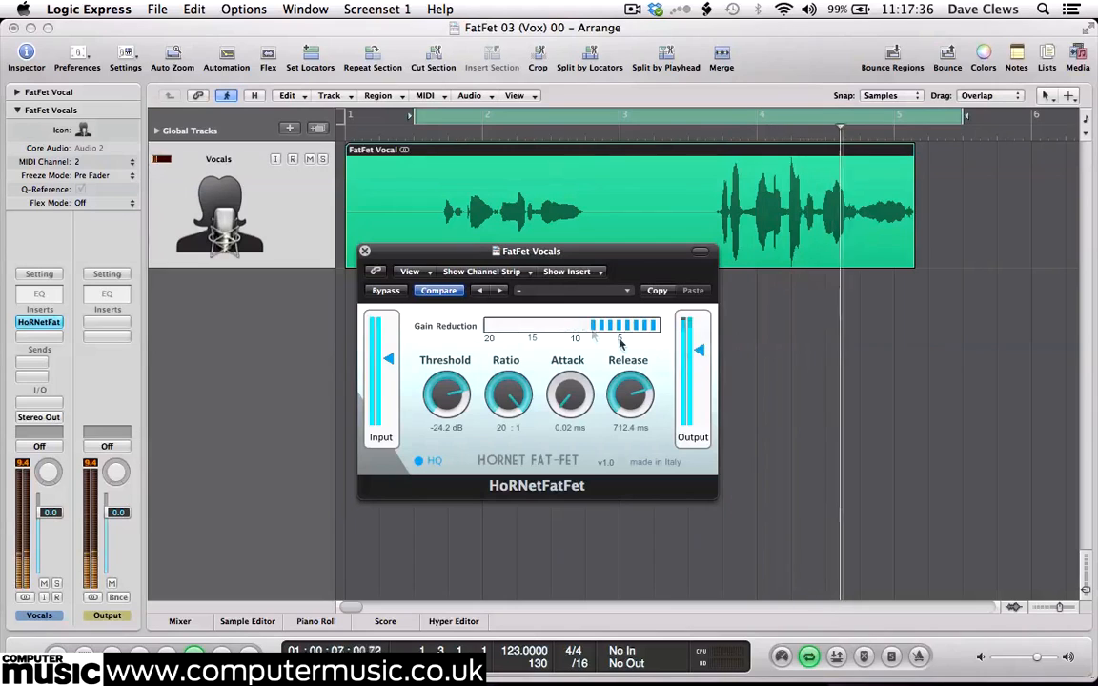
Step: Bypass the vocal compressor to compare the vocal loop with and without compression
{"action": "left_click", "coordinate": [387, 291]}
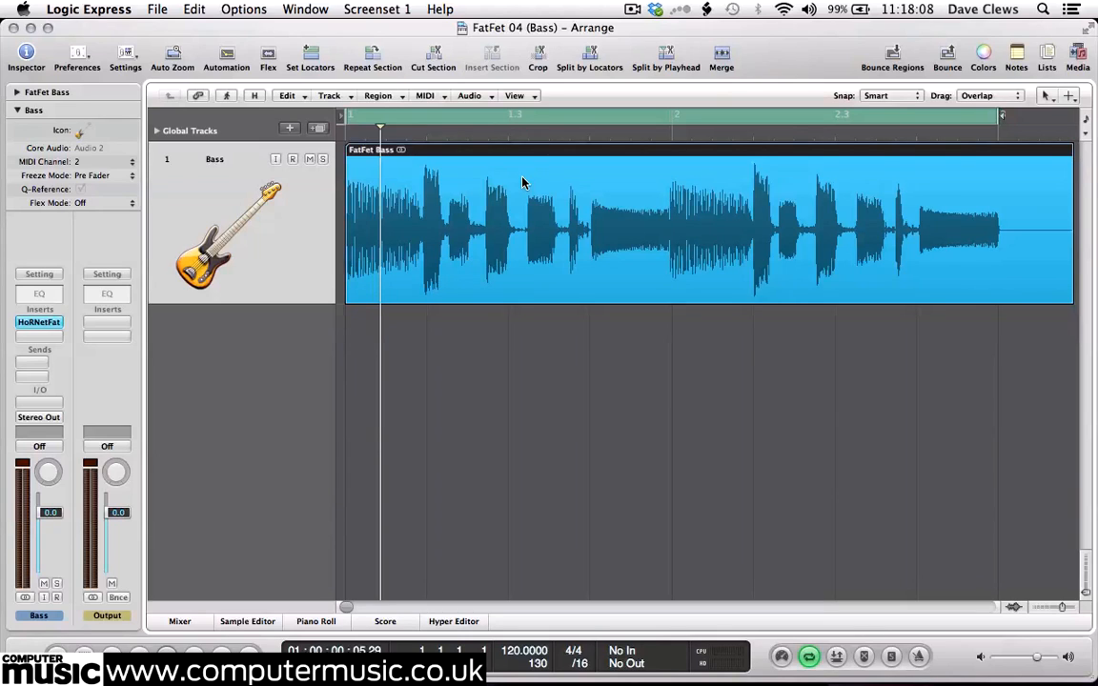
Step: Open the Bass channel's HoRNetFatFet plug-in and, with the loop playing, set its ratio to 4:1 and threshold to -33.1 dB
{"action": "left_click", "coordinate": [53, 326]}
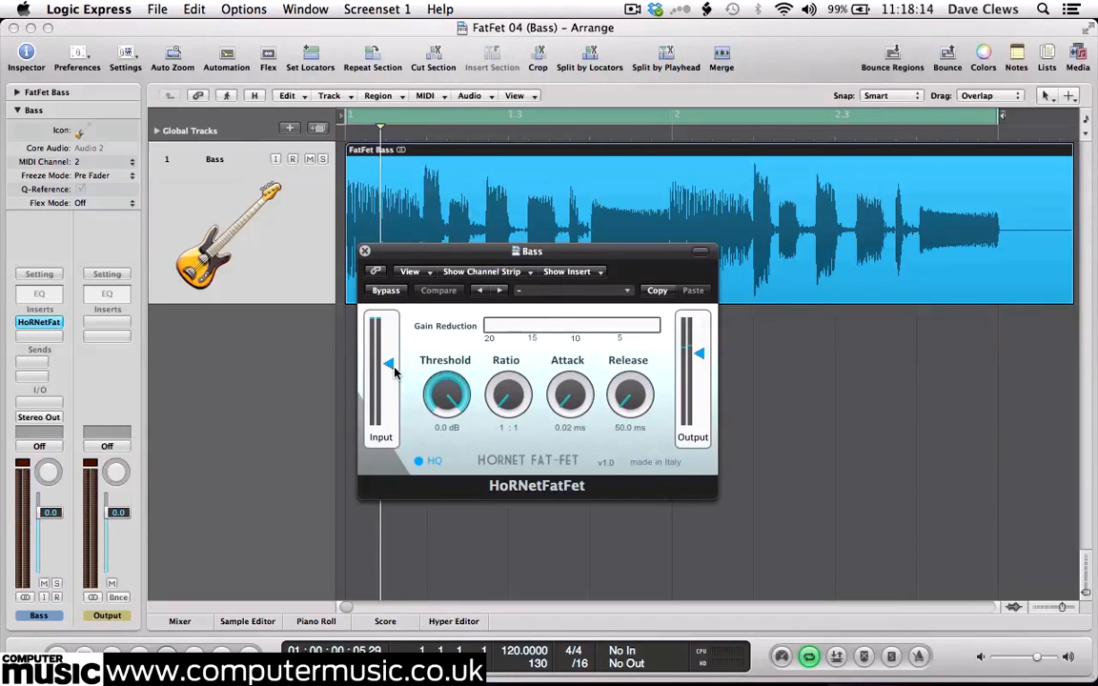
{"action": "key", "text": "space"}
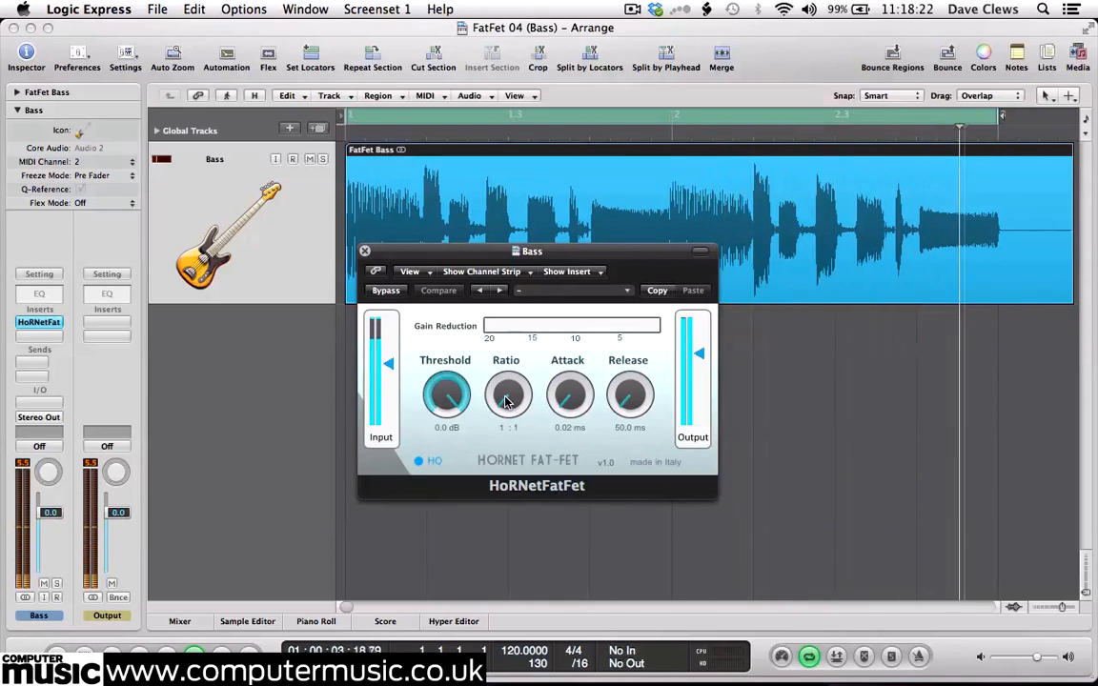
{"action": "left_click_drag", "start_coordinate": [508, 401], "coordinate": [505, 379]}
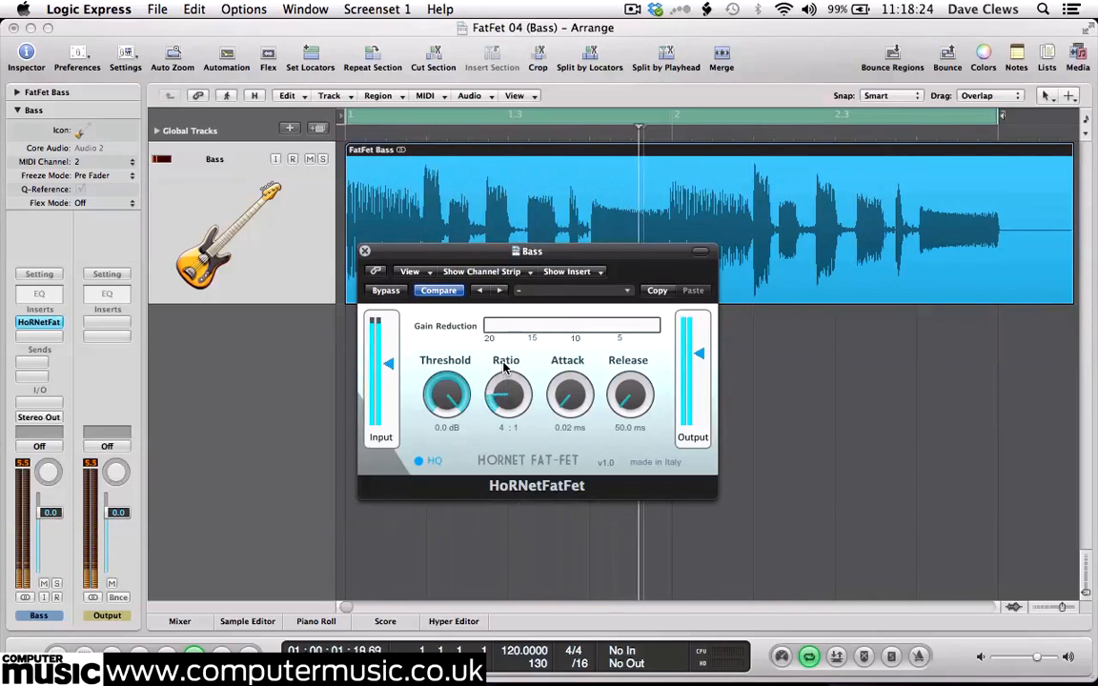
{"action": "left_click_drag", "start_coordinate": [449, 399], "coordinate": [453, 455]}
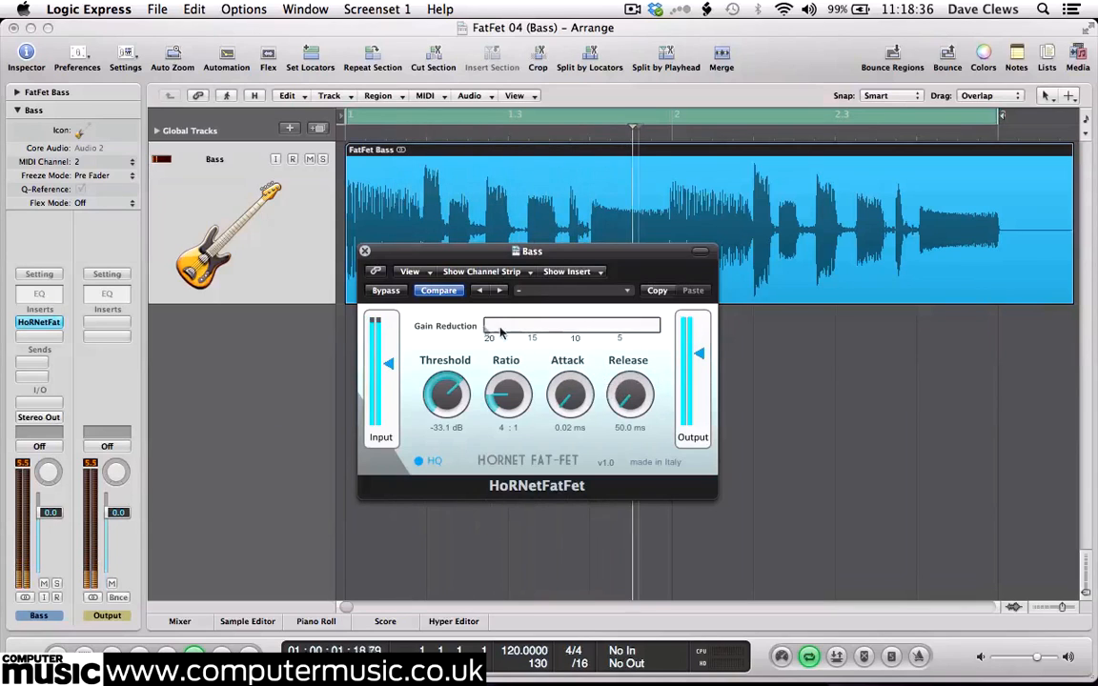
Step: Toggle the bass compressor's bypass on and off twice to compare the dry and compressed bass loop
{"action": "left_click", "coordinate": [386, 291]}
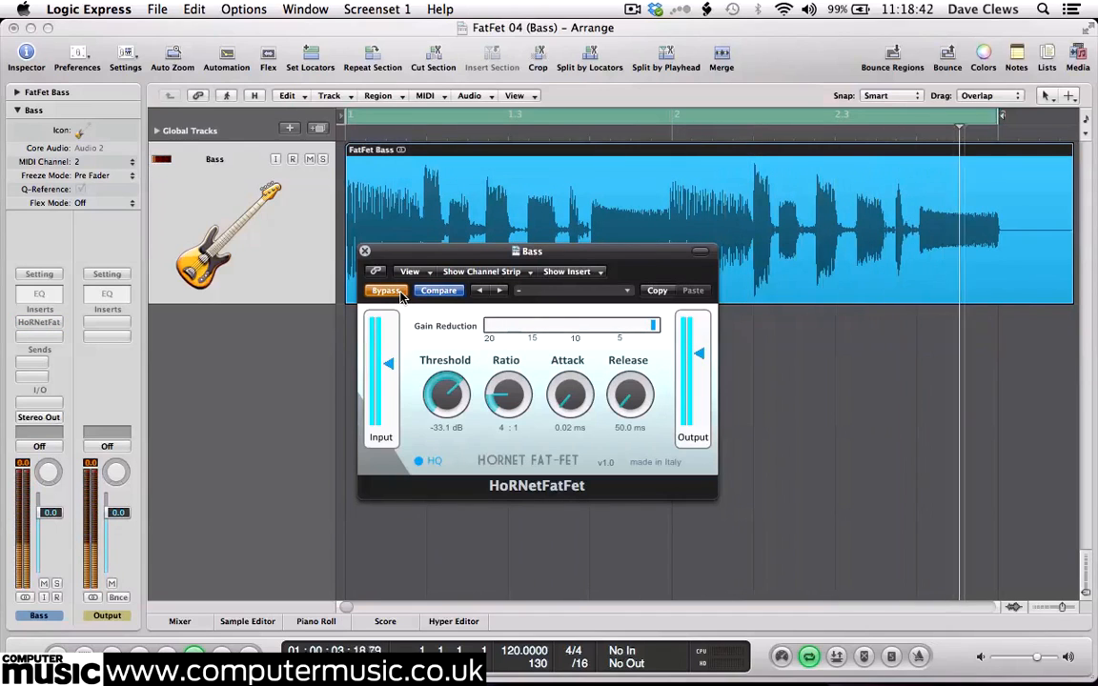
{"action": "left_click", "coordinate": [386, 291]}
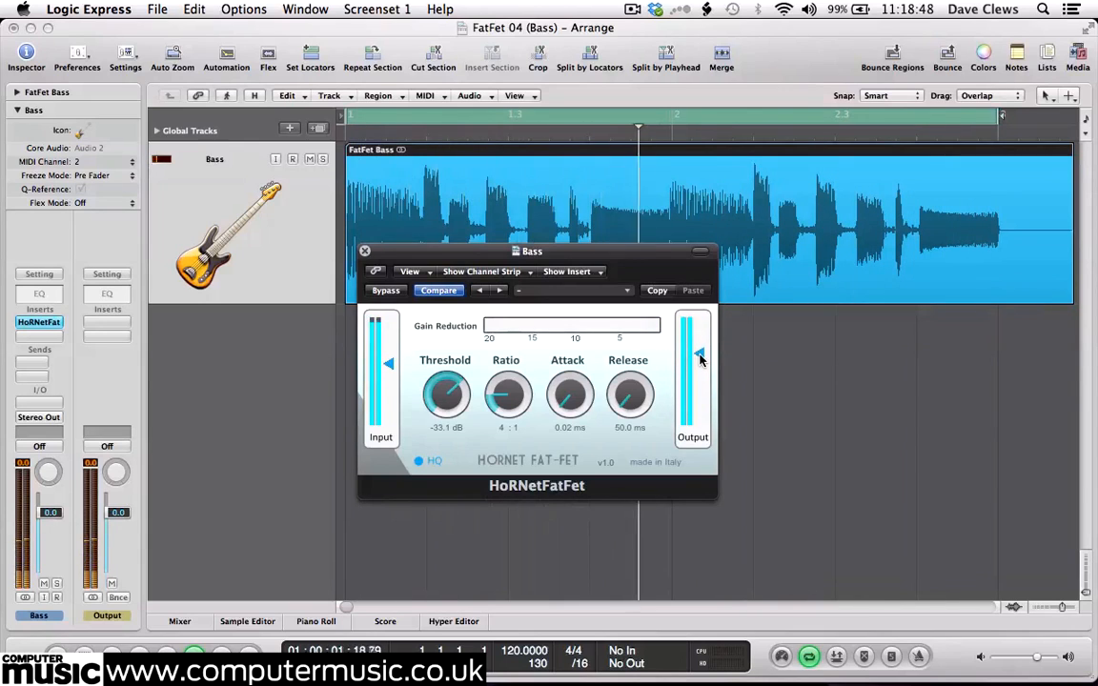
{"action": "left_click", "coordinate": [398, 291]}
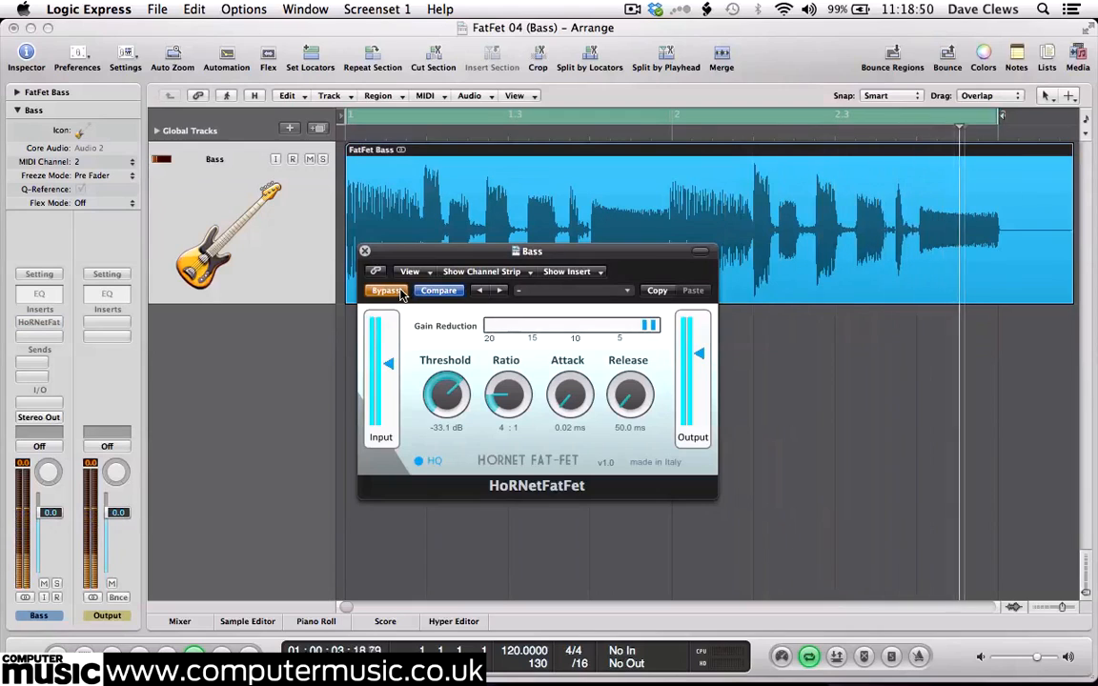
{"action": "left_click", "coordinate": [400, 292]}
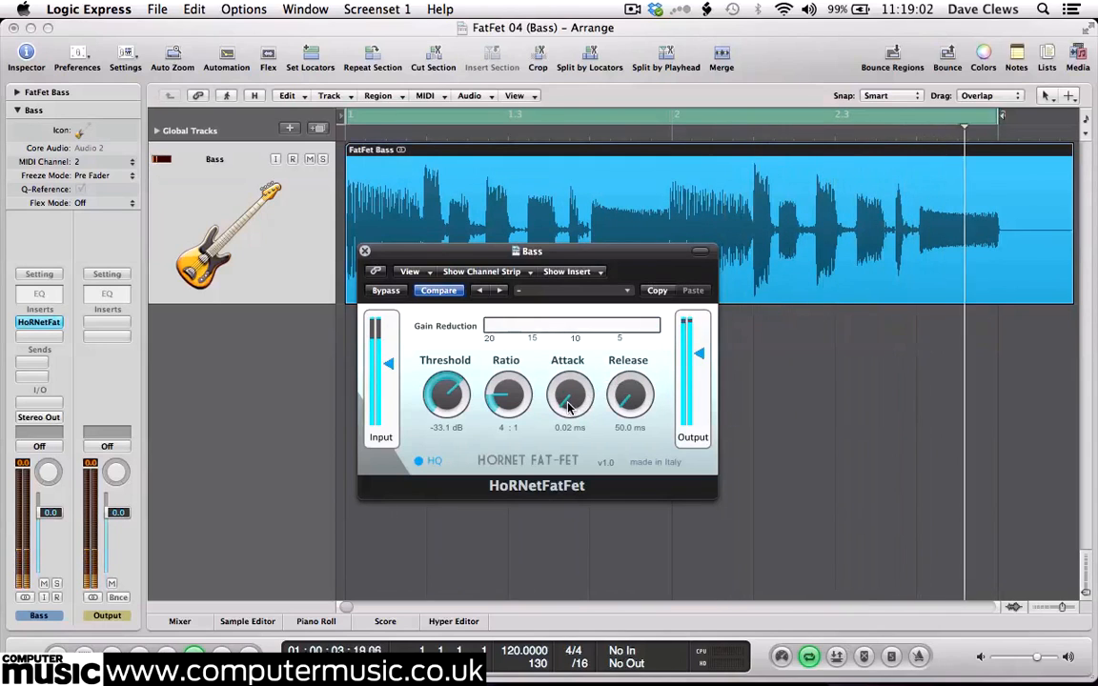
Step: Set the bass compressor's attack to 0.10 ms and its ratio to 8:1 while the loop plays
{"action": "left_click_drag", "start_coordinate": [567, 381], "coordinate": [567, 356]}
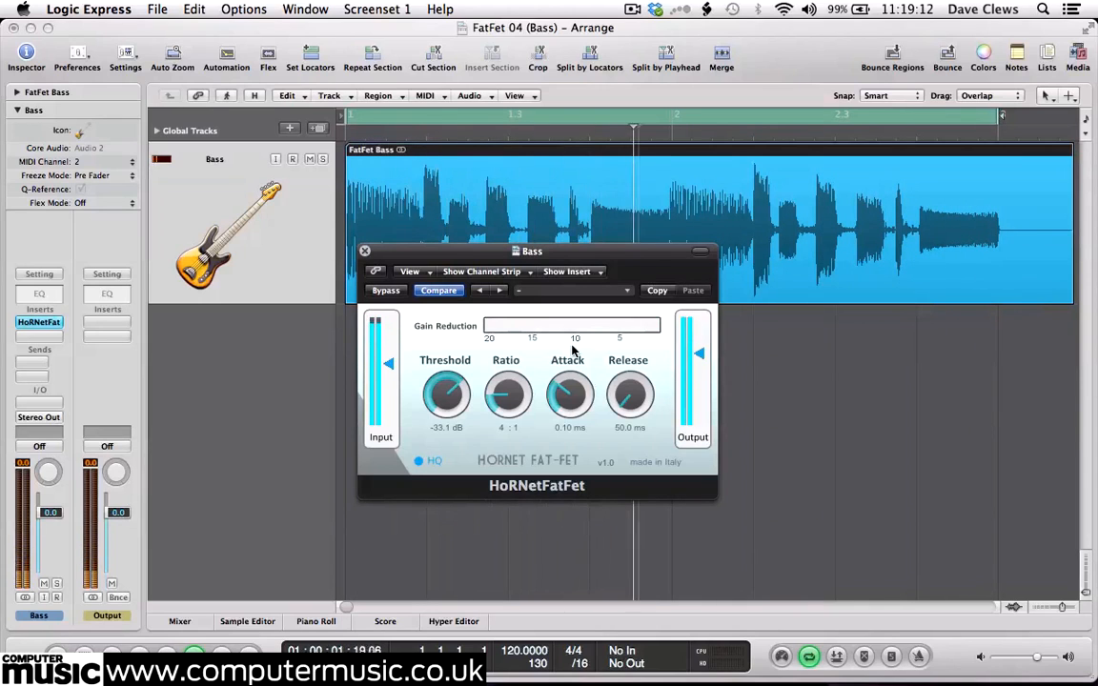
{"action": "left_click_drag", "start_coordinate": [510, 424], "coordinate": [510, 326]}
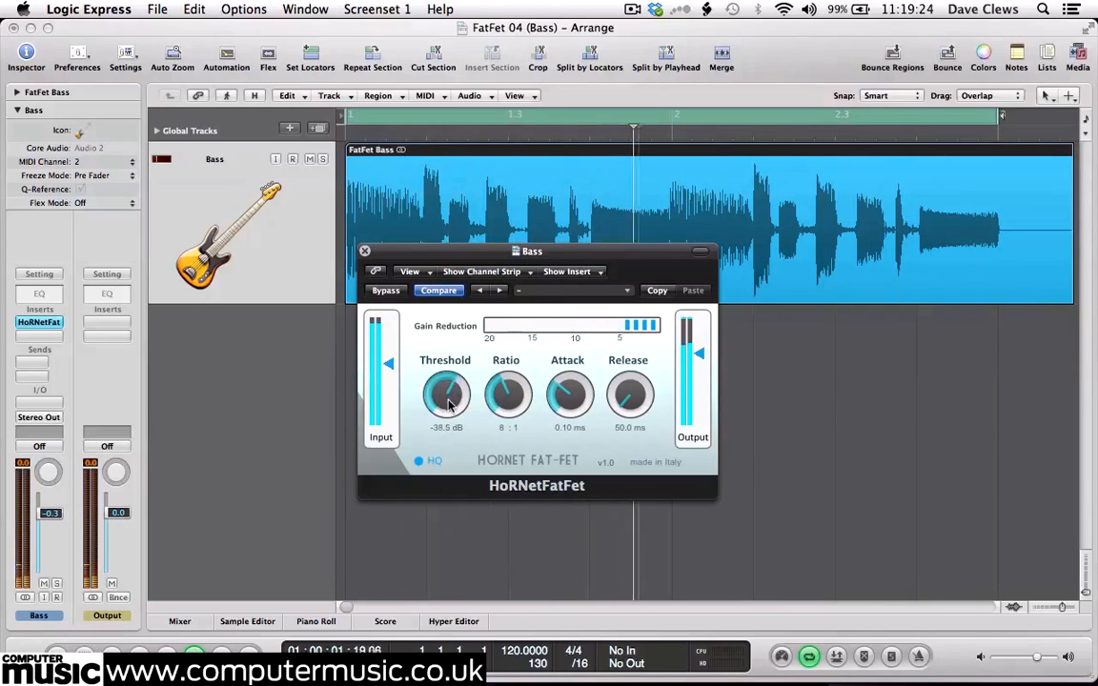
Step: Try a threshold of -50.1 dB on the bass compressor, raise it to -32.7 dB and stop playback
{"action": "left_click_drag", "start_coordinate": [448, 415], "coordinate": [443, 438]}
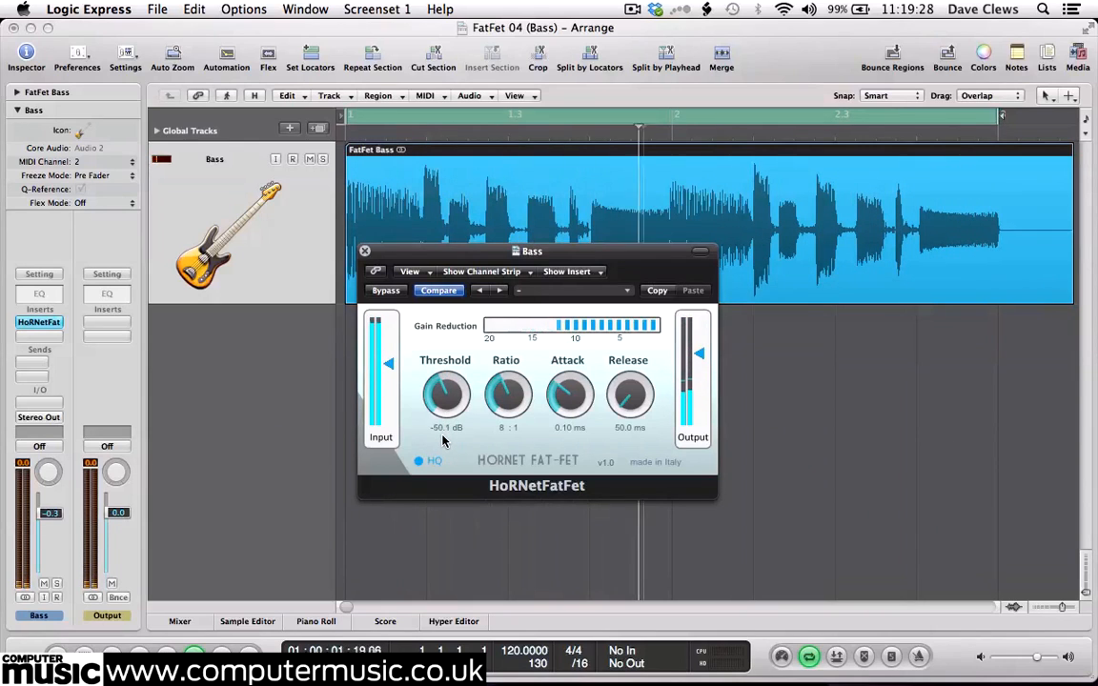
{"action": "left_click_drag", "start_coordinate": [443, 440], "coordinate": [441, 389]}
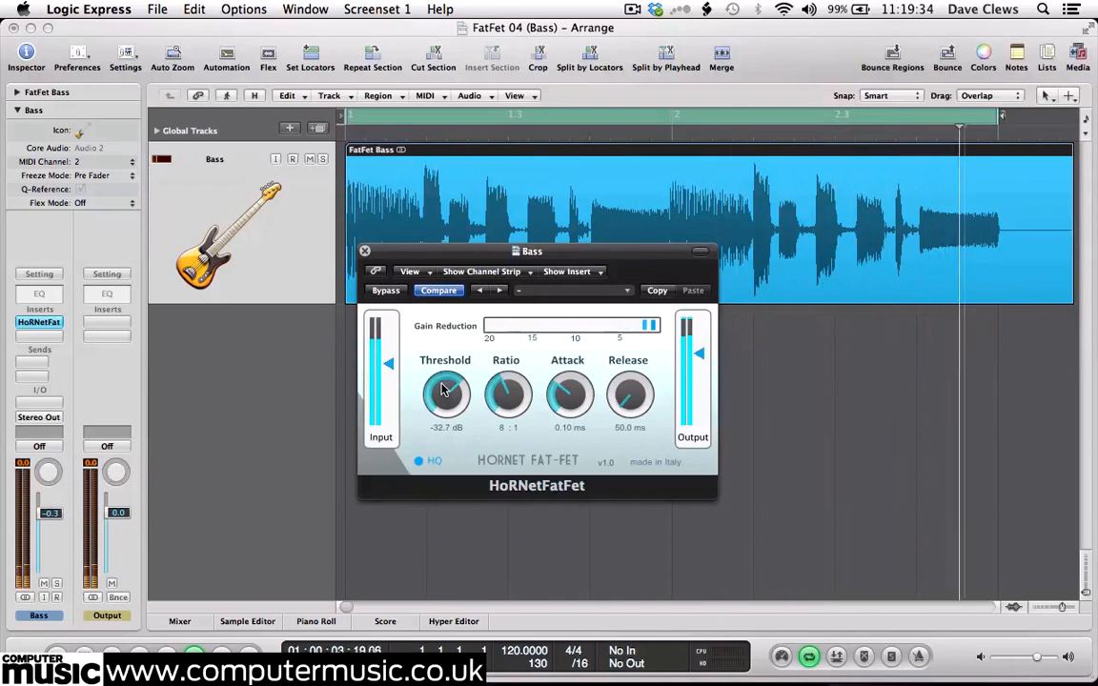
{"action": "key", "text": "space"}
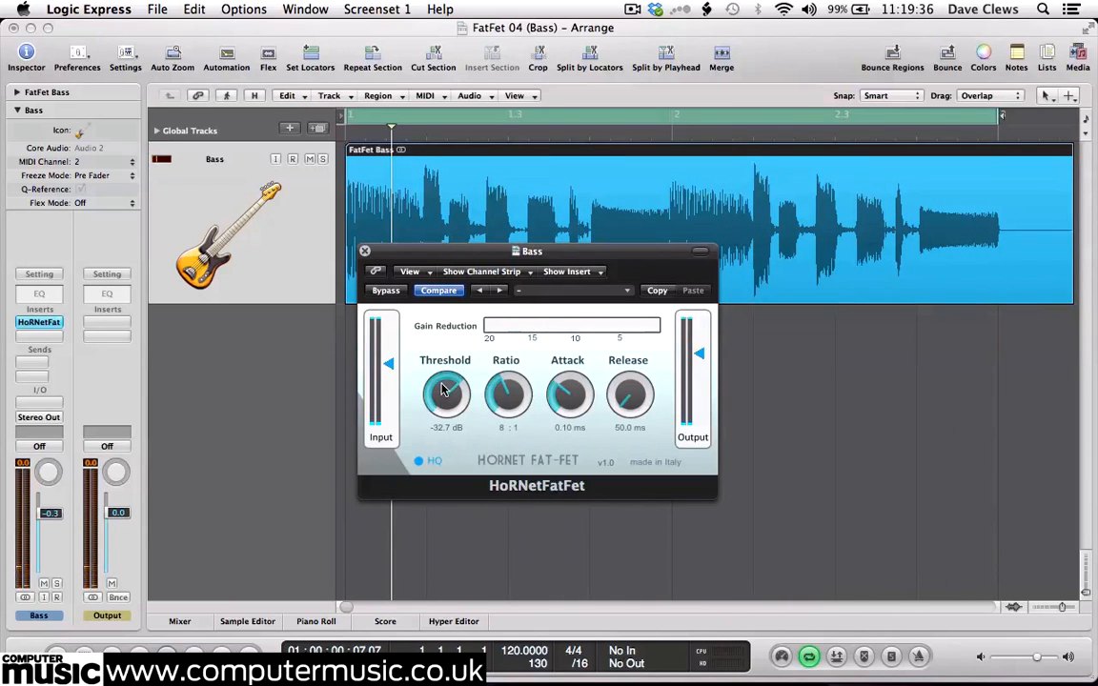